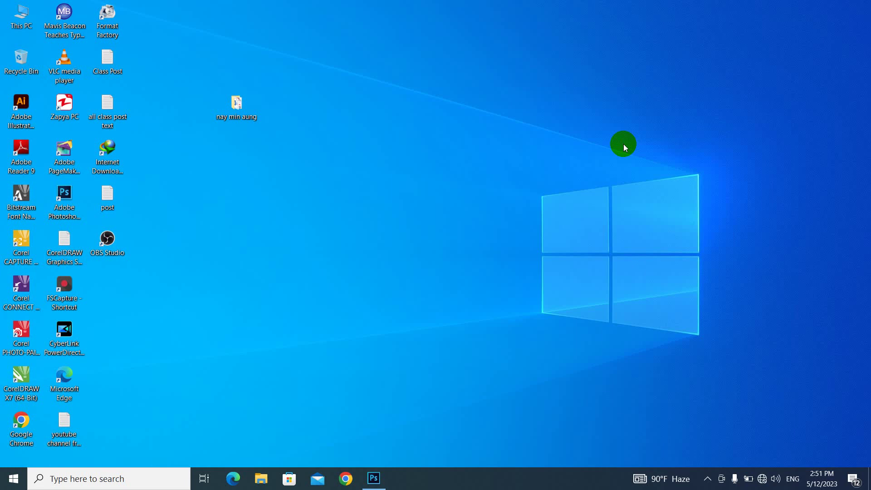
- Bring up Photoshop, glance at the EvdkXVVVoAlKsad.jpg tab, and return to the landscape wedding photo
left_click(374, 478)
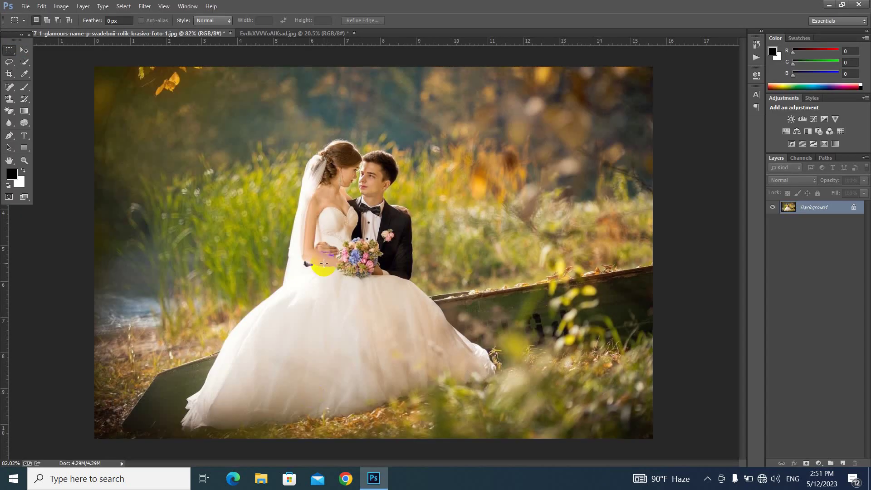
key("v")
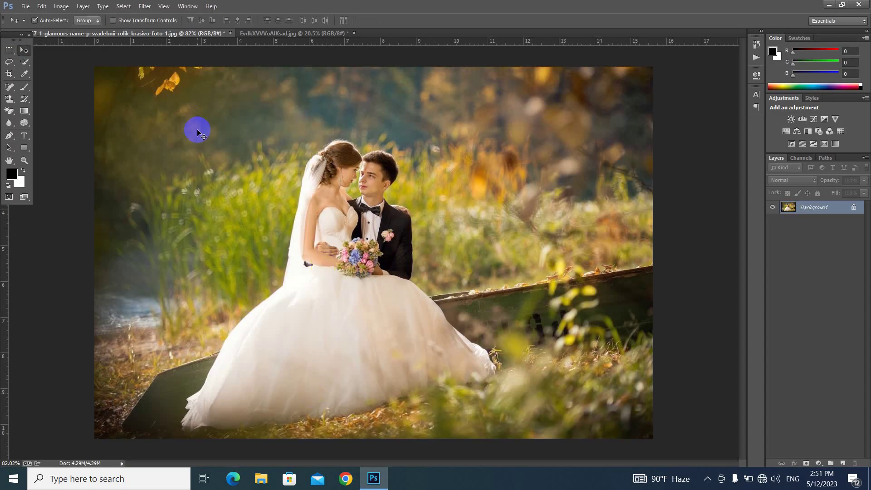
left_click(286, 33)
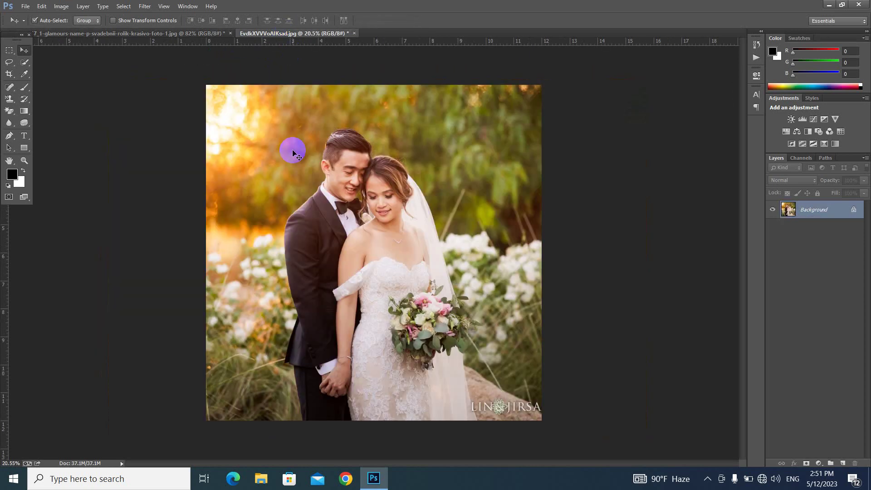
left_click(195, 38)
scroll(336, 212, "down", 1)
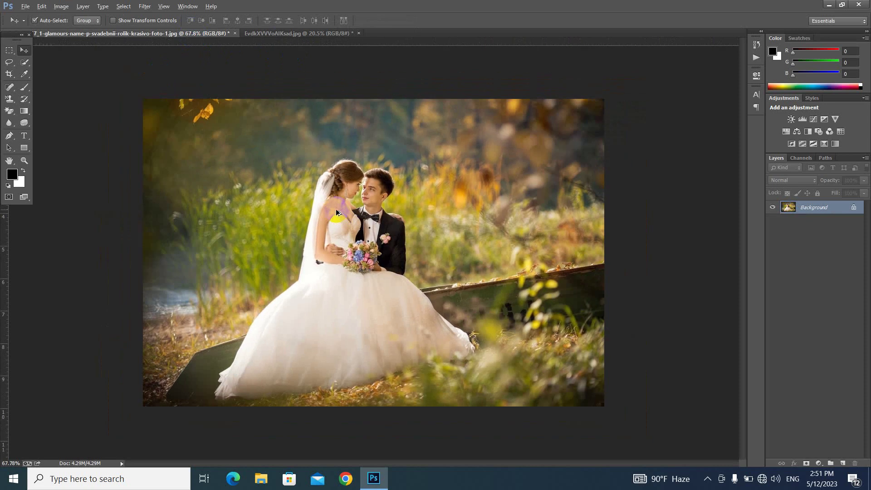
key("alt")
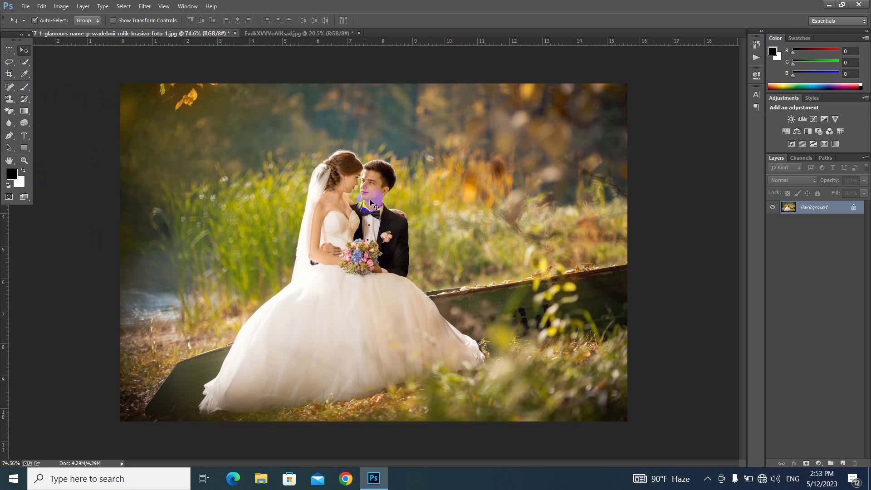
- Set the Crop tool to a 4 in × 6 in portrait frame at 300 px/in
key("c")
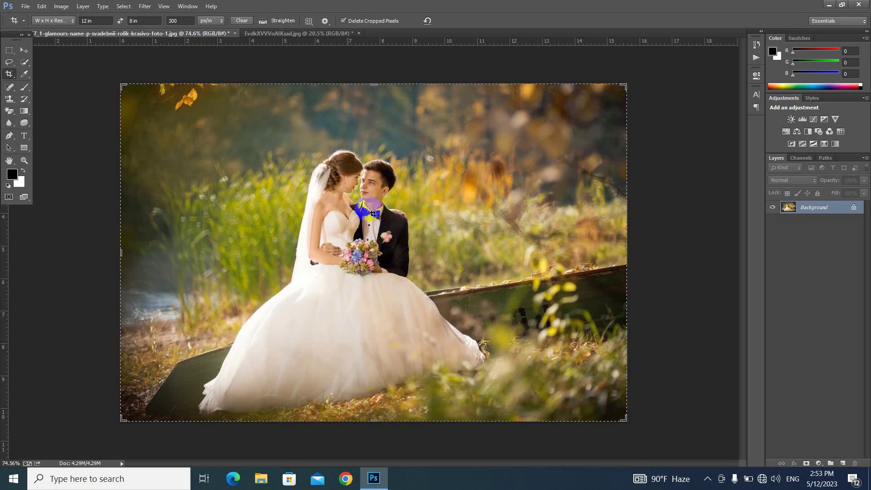
left_click(95, 21)
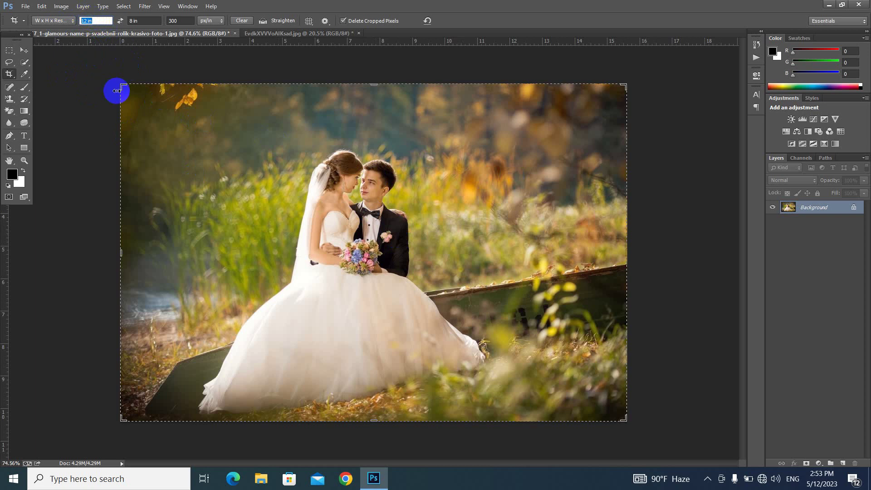
type("4")
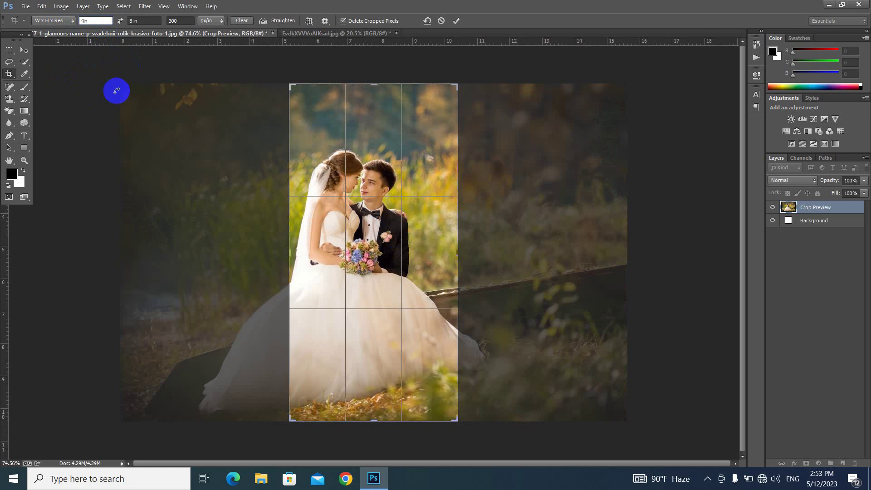
key("Tab")
type("6")
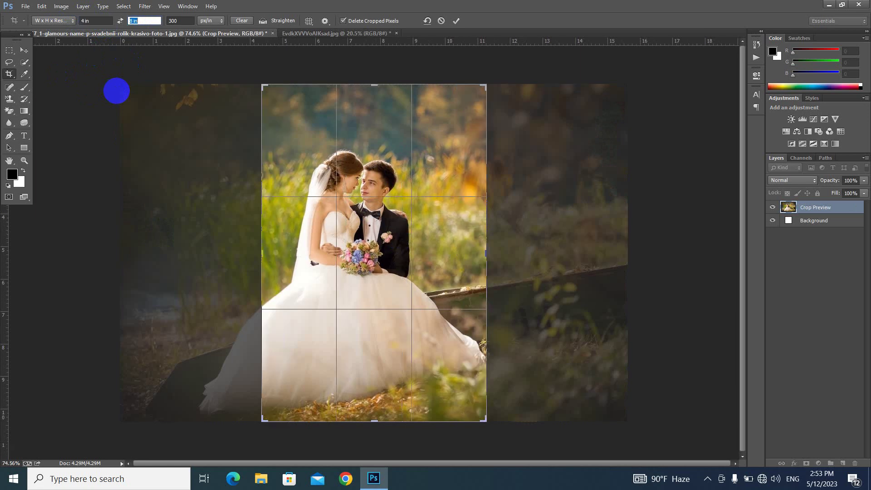
type("in")
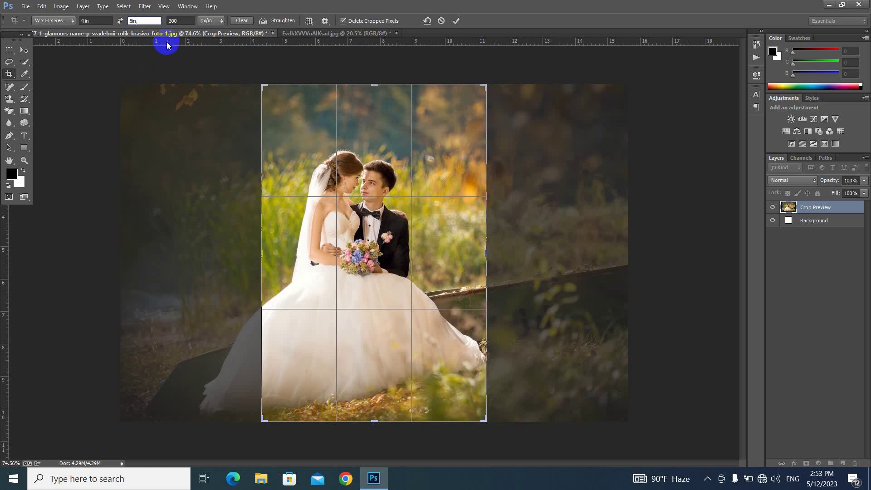
left_click(179, 21)
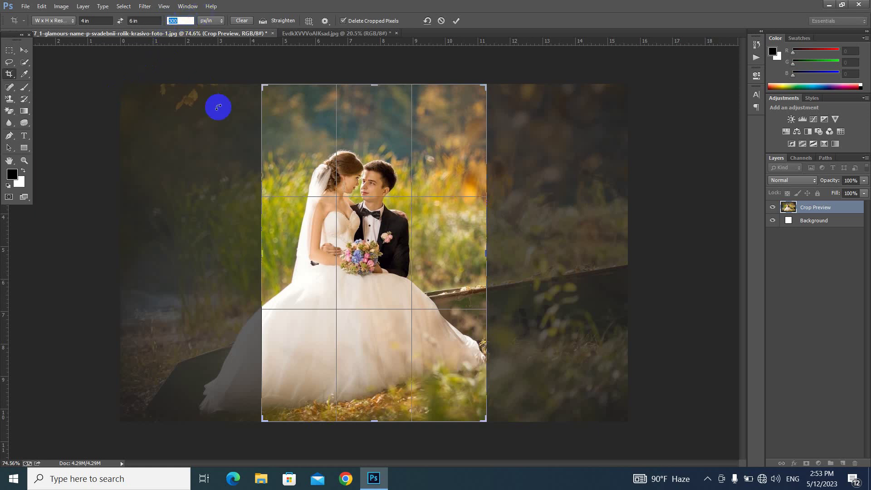
left_click(363, 269)
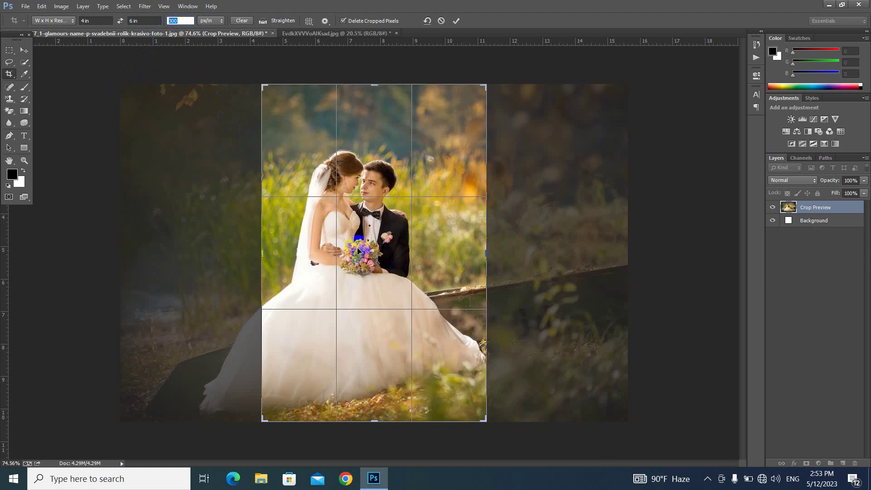
- Position and extend the 4 × 6 crop past the photo's bottom around the couple, then apply it
left_click_drag(362, 248, 388, 249)
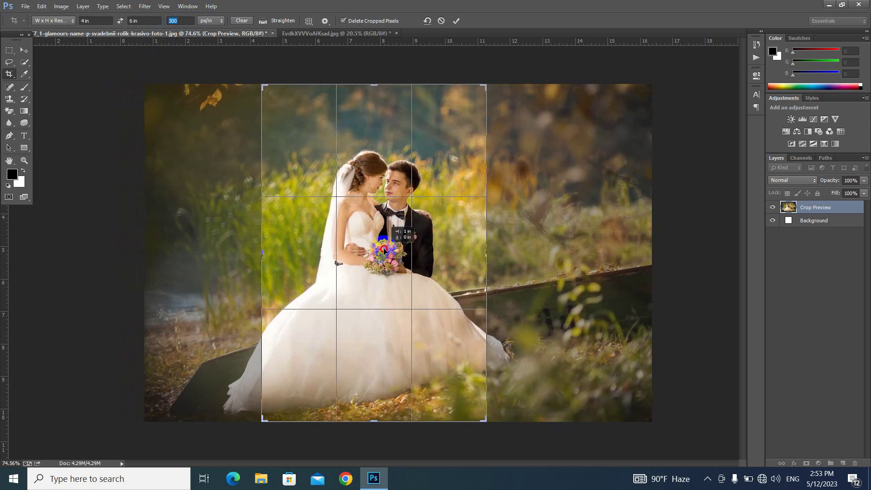
left_click_drag(389, 249, 382, 248)
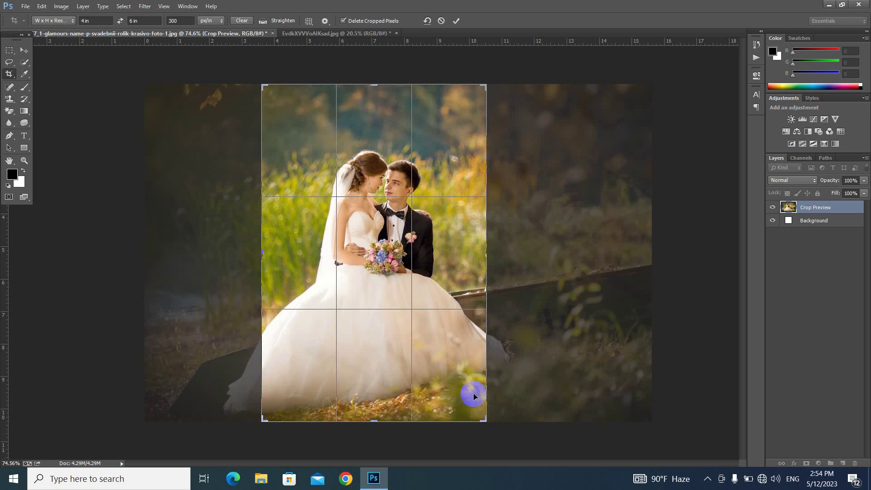
left_click_drag(486, 420, 508, 454)
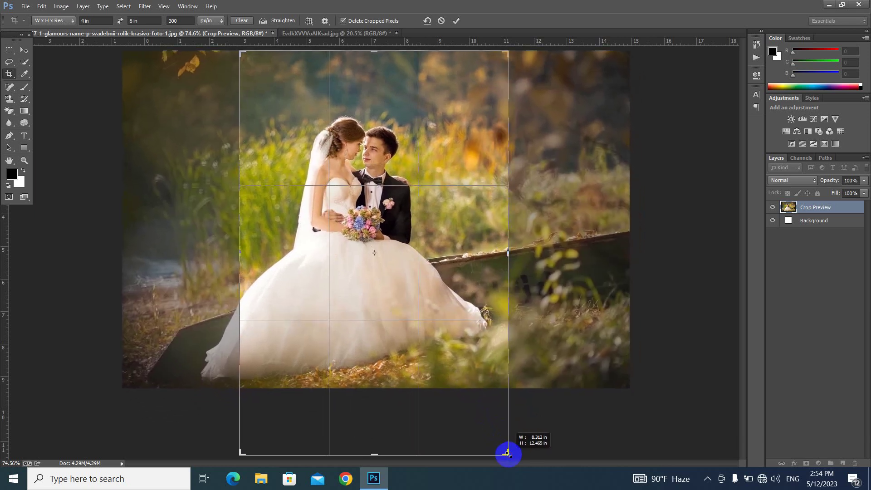
left_click_drag(398, 295, 437, 295)
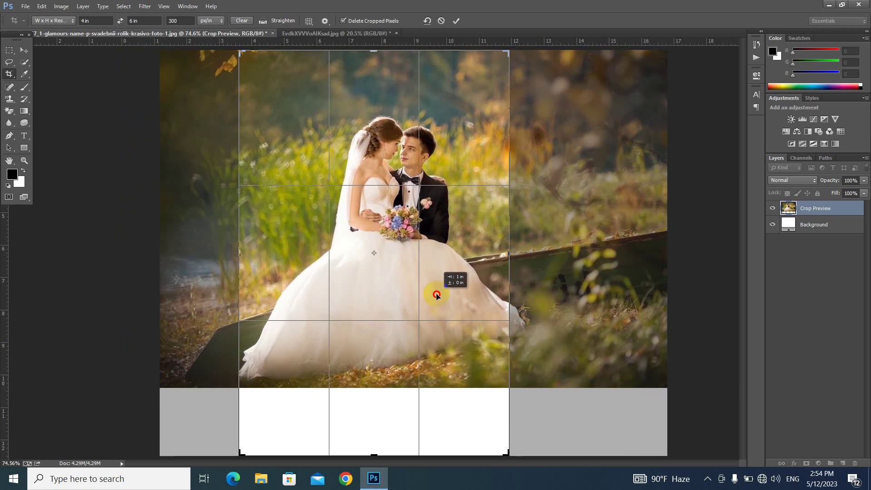
mouse_move(508, 455)
left_mouse_down()
mouse_move(519, 464)
mouse_move(499, 427)
left_mouse_up()
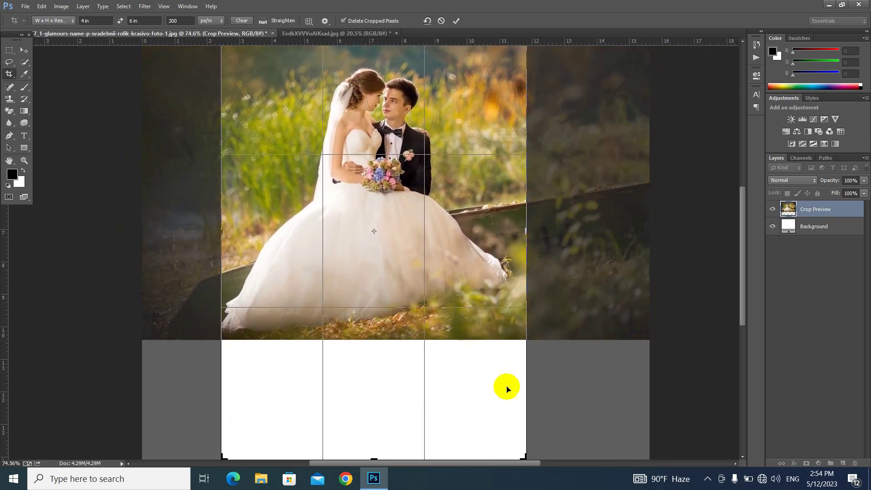
left_click_drag(522, 456, 515, 449)
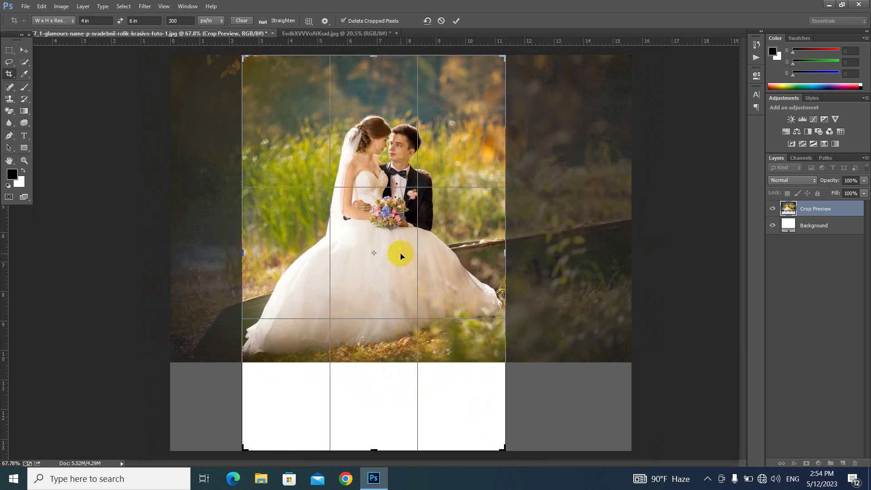
double_click(401, 256)
scroll(364, 228, "down", 2)
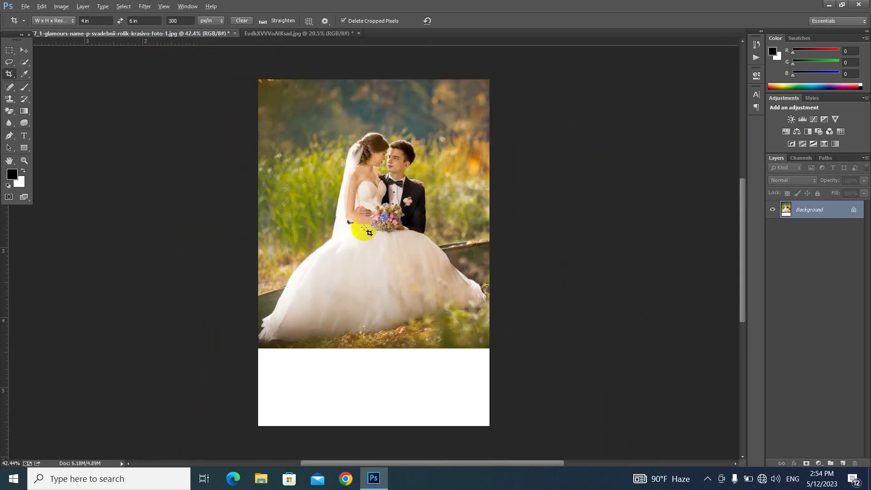
key("alt")
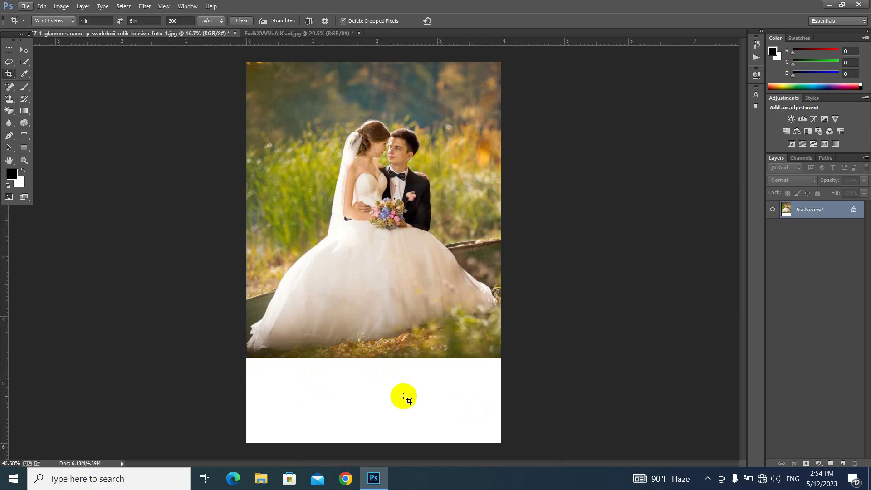
left_click(388, 362)
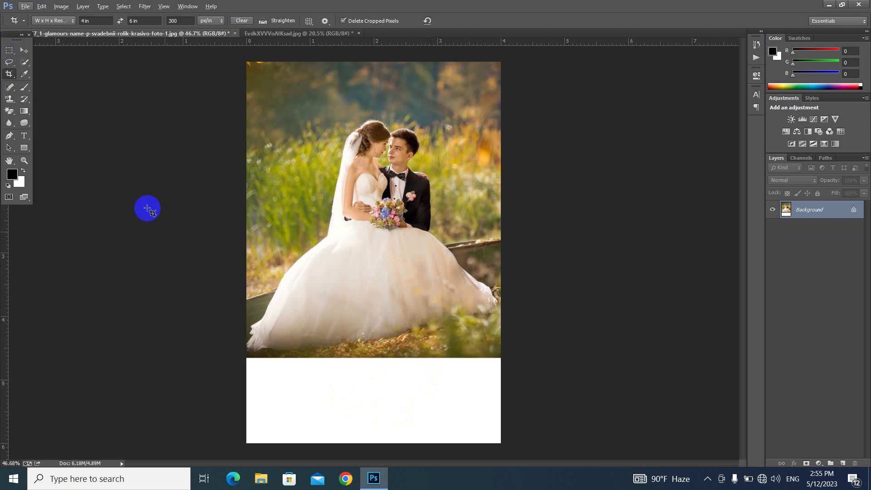
- Marquee-select the photo area above the white band, then open the Edit menu
left_click(15, 54)
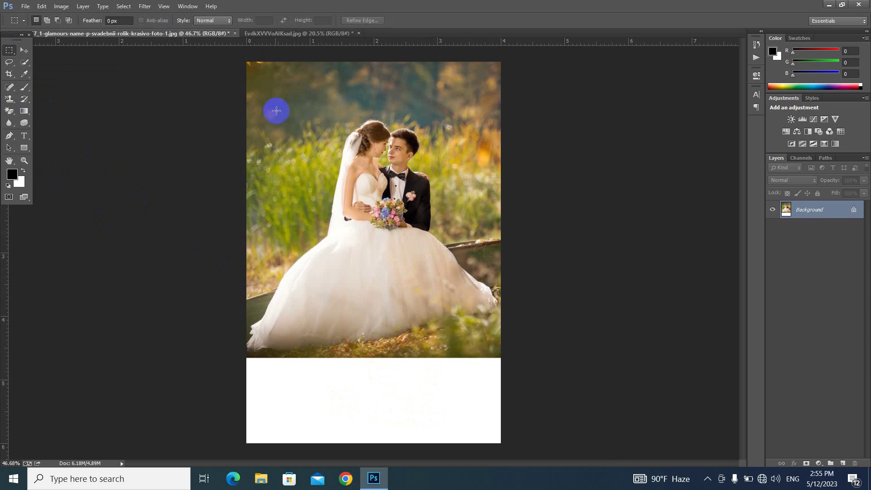
mouse_move(247, 66)
left_mouse_down()
mouse_move(400, 176)
mouse_move(504, 357)
left_mouse_up()
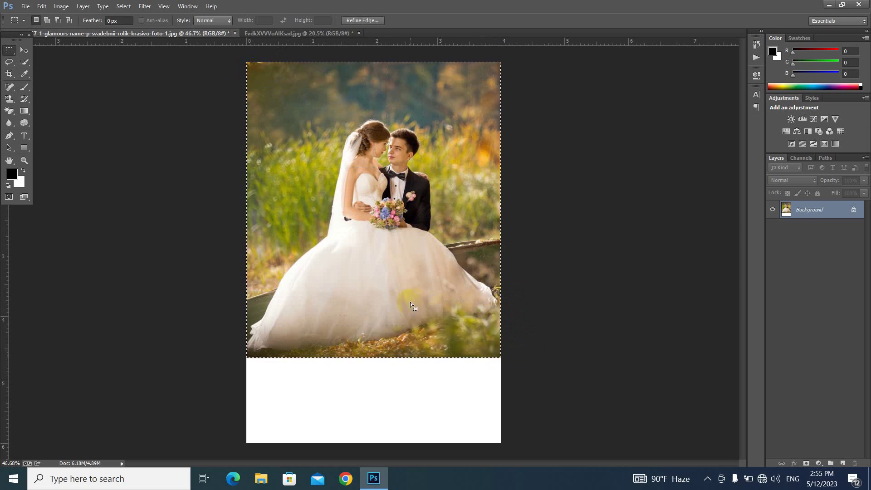
left_click(41, 7)
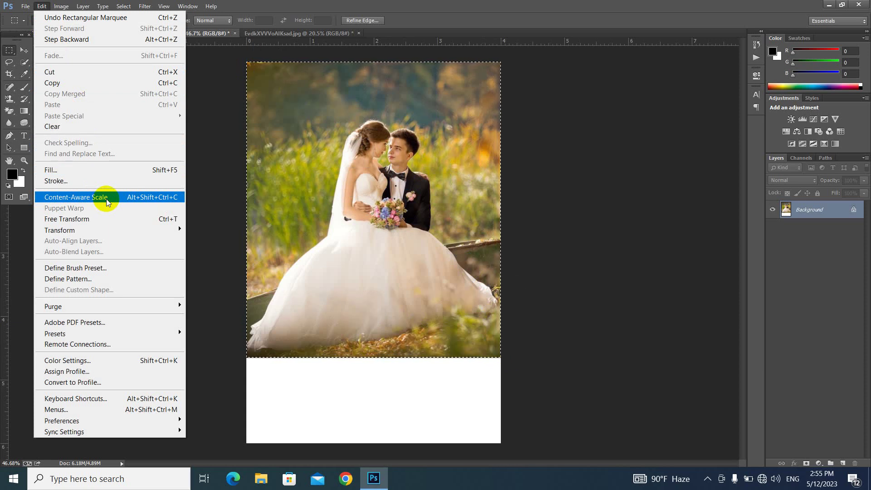
- Content-Aware Scale the selection down to 129.12% height over the white band and commit
left_click(107, 200)
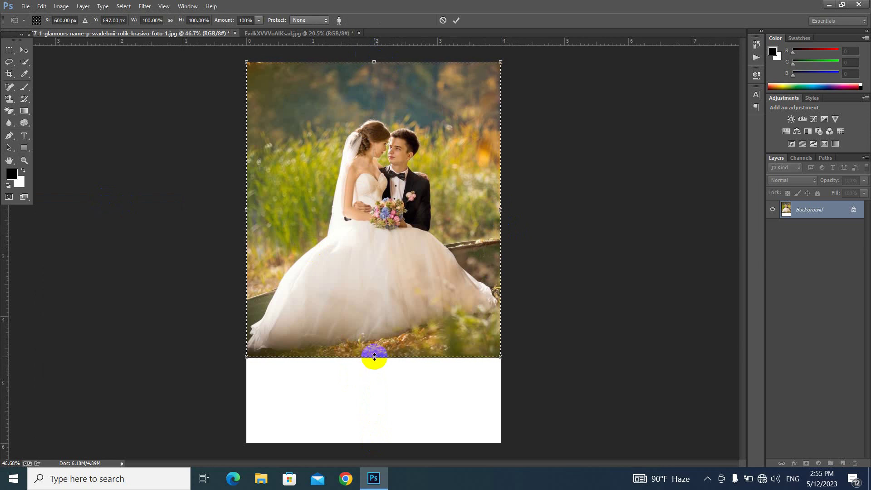
left_click_drag(375, 356, 384, 439)
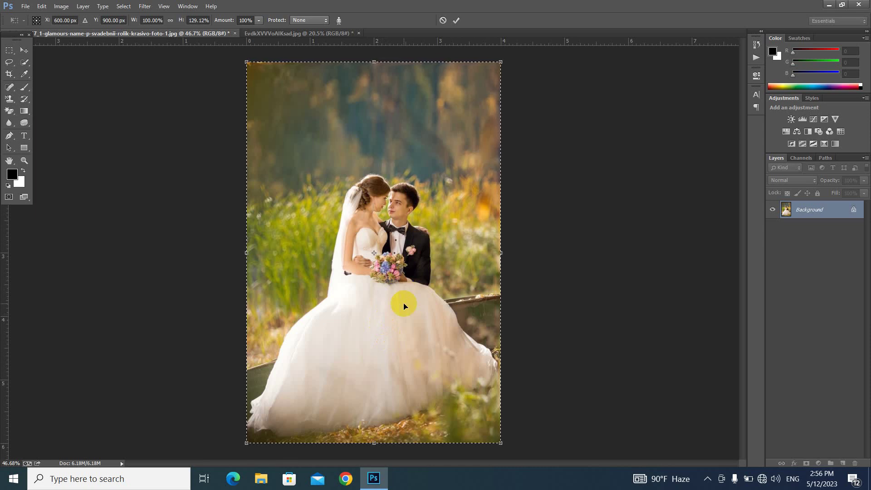
key("Return")
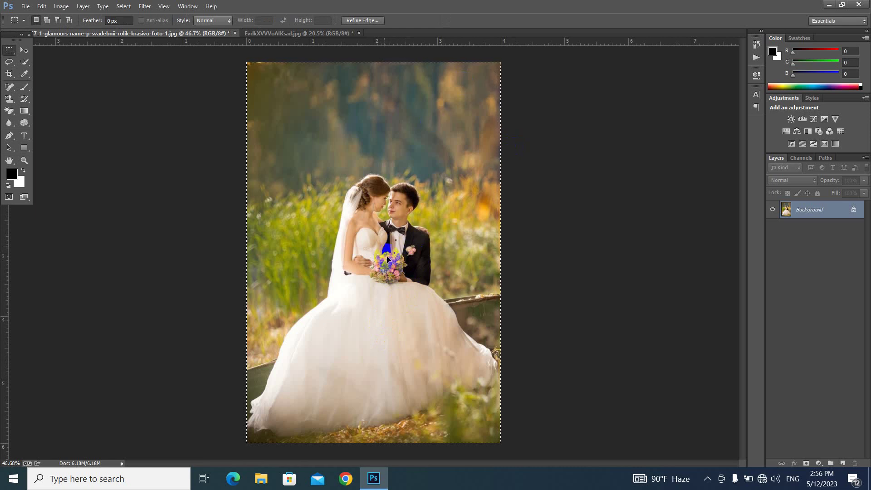
- Deselect the stretched portrait, inspect it, and bring up the square photo EvdkXVVVoAIKsad.jpg
left_click(479, 205)
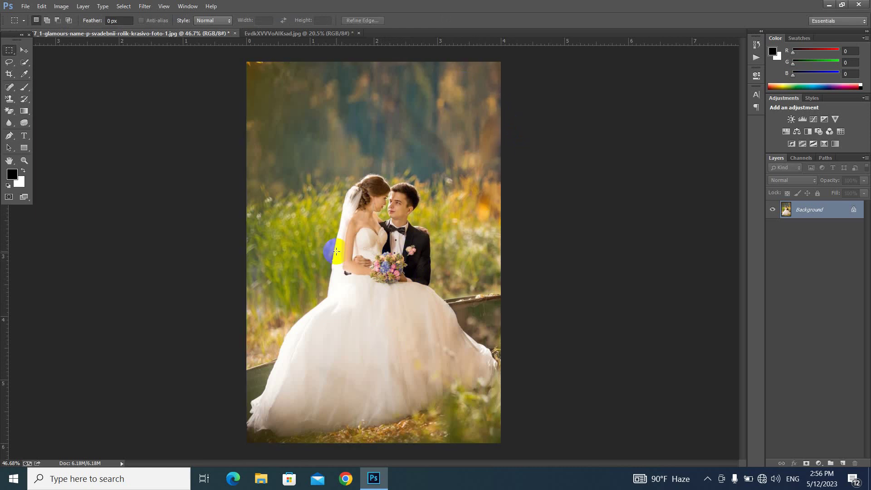
scroll(336, 251, "down", 3)
scroll(355, 248, "up", 2)
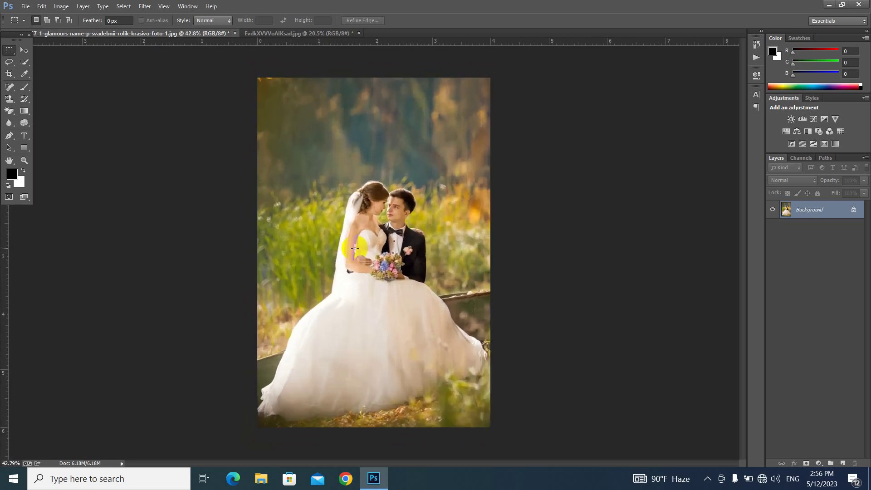
scroll(354, 248, "up", 1)
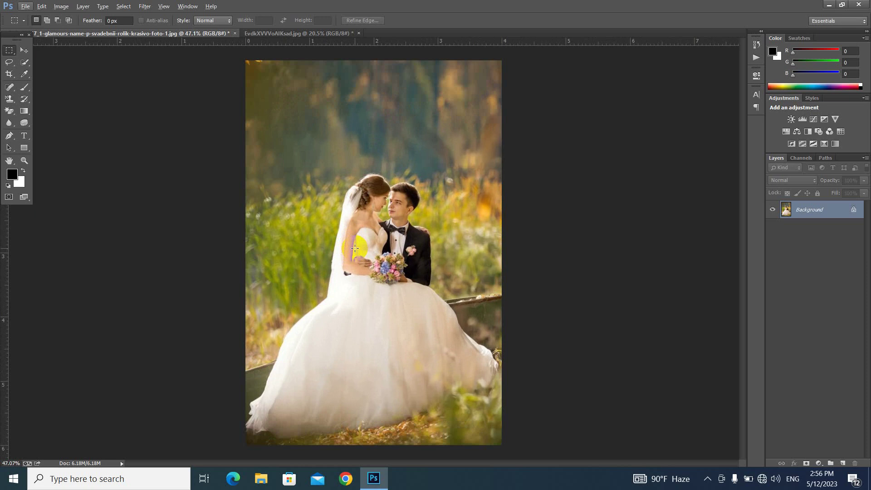
right_click(400, 255)
scroll(352, 345, "down", 1)
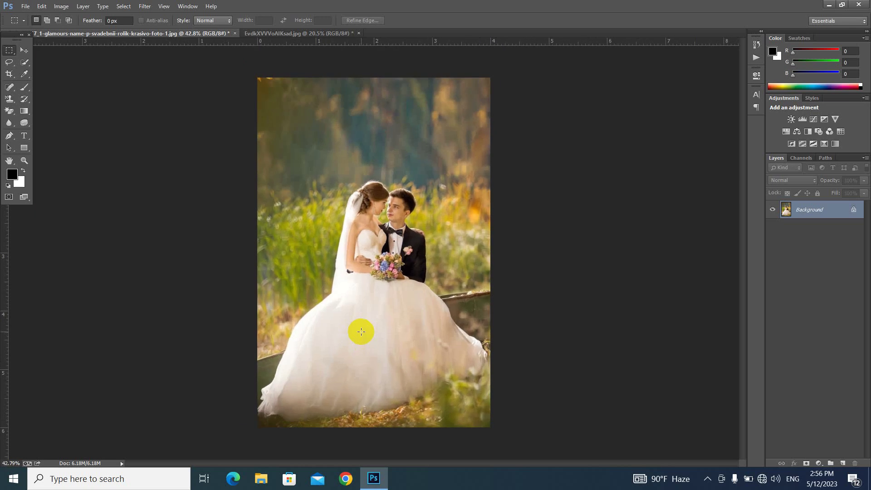
left_click_drag(305, 253, 301, 47)
mouse_move(301, 46)
left_mouse_down()
mouse_move(313, 217)
mouse_move(356, 253)
left_mouse_up()
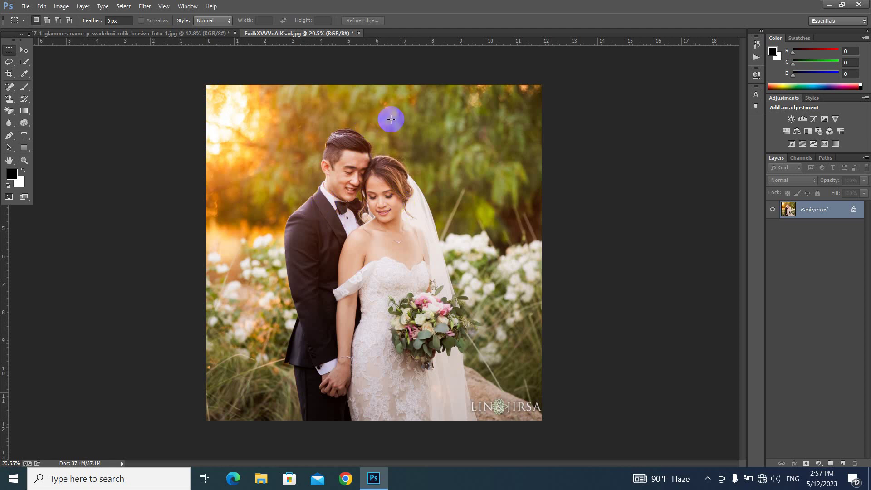
- Activate the Crop tool on the couple photo, showing the 4 × 6 in, 300 px/in frame
left_click(424, 217)
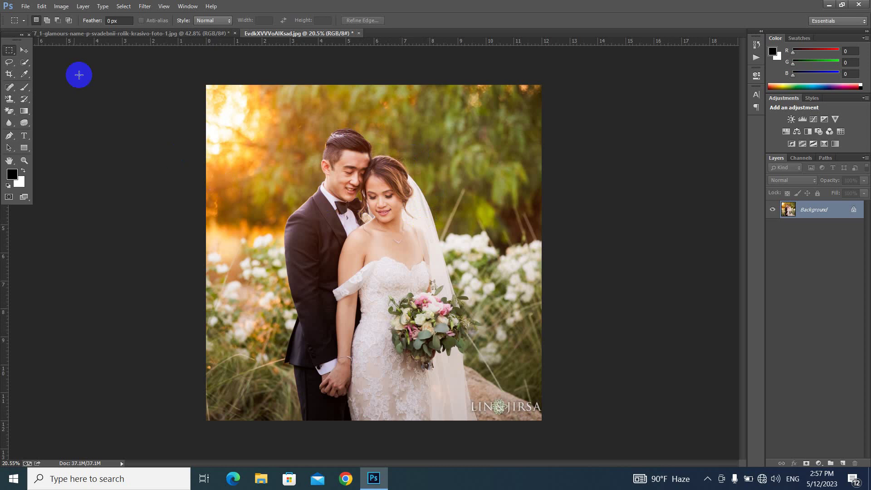
left_click(362, 220)
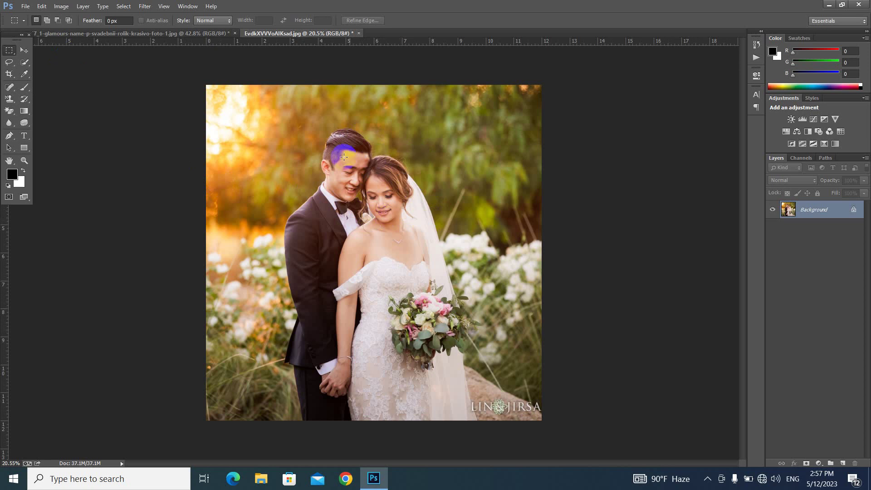
left_click(377, 214)
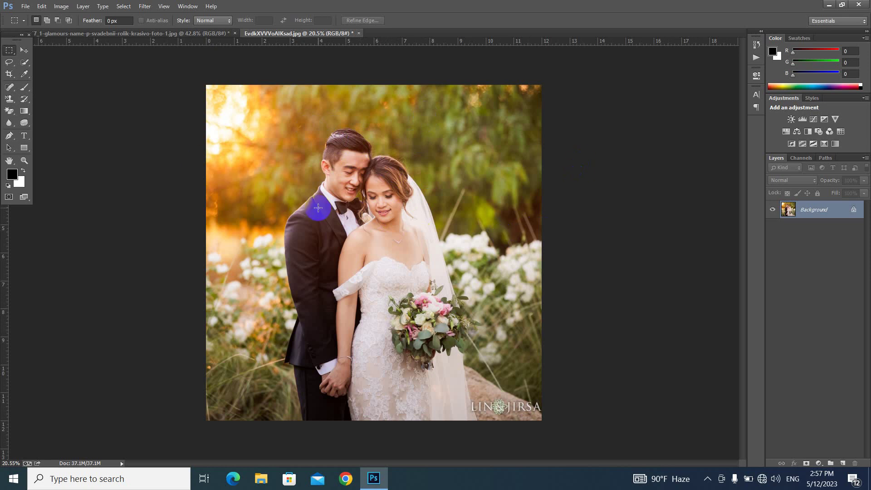
key("c")
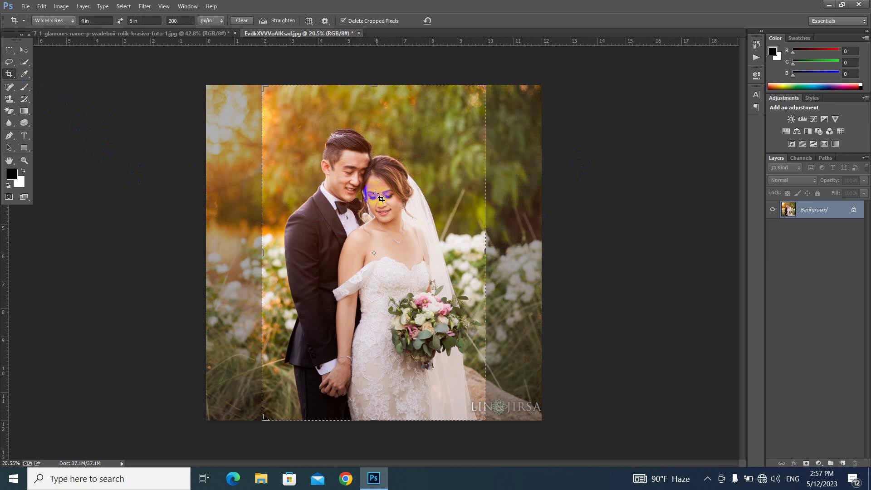
- Change the crop size to 6 in wide by 4 in high
left_click(92, 21)
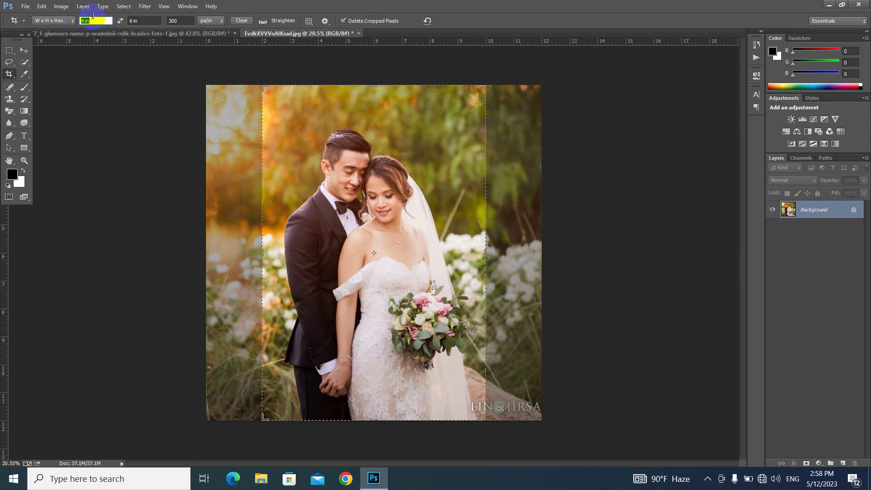
type("6")
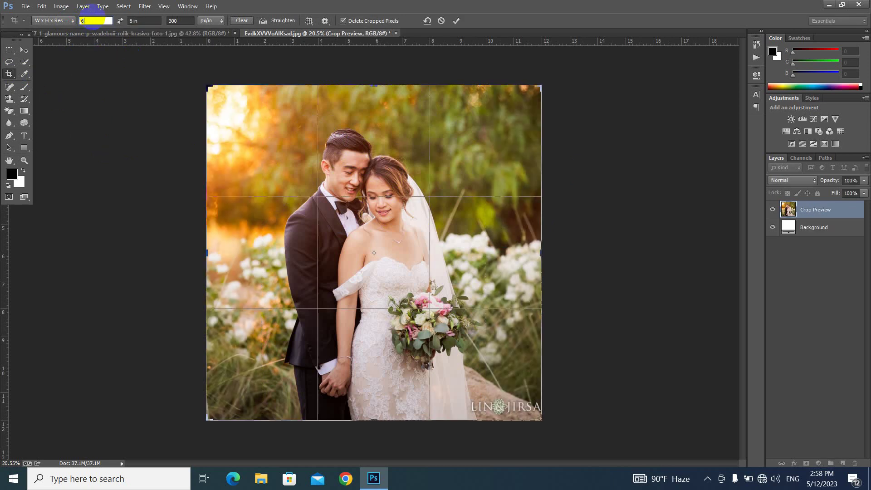
key("Tab")
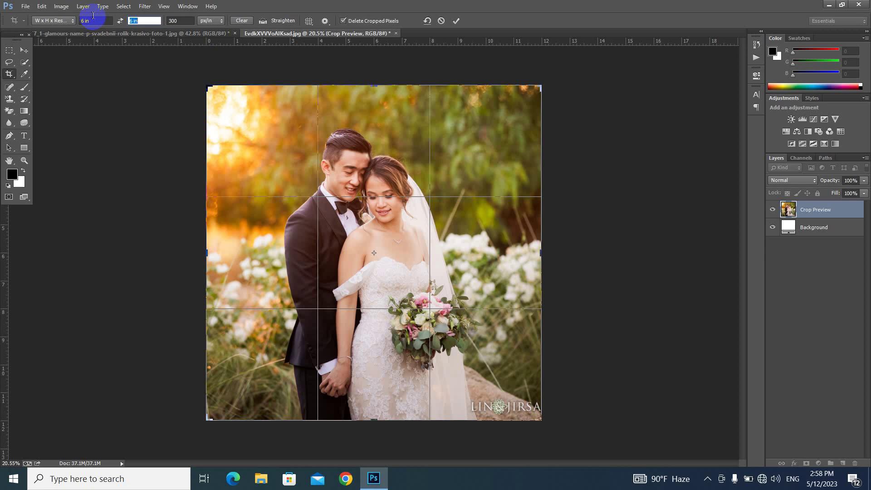
type("4")
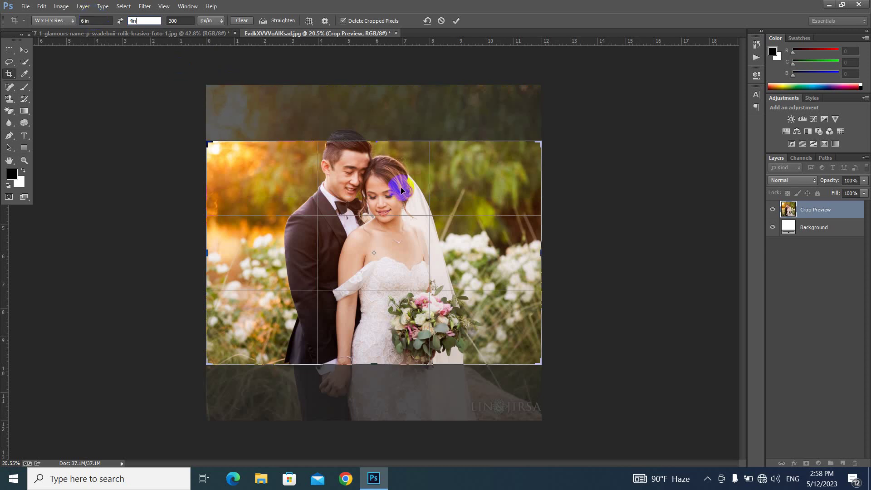
- Extend the crop frame past the photo's right edge and commit the landscape crop
left_click_drag(401, 190, 396, 190)
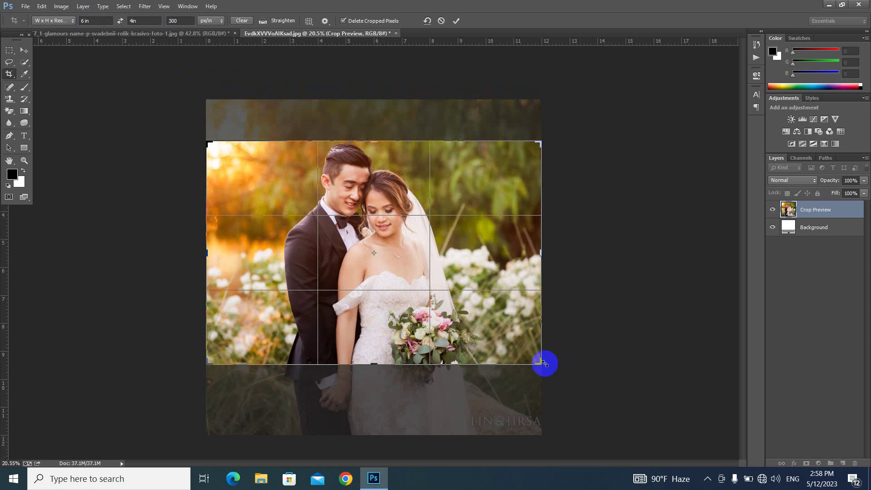
left_click_drag(544, 363, 602, 414)
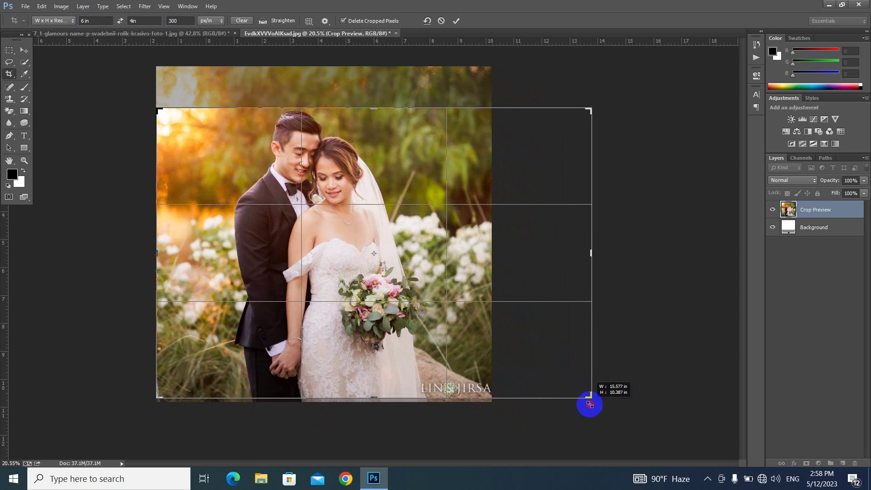
mouse_move(352, 244)
left_mouse_down()
mouse_move(369, 277)
mouse_move(355, 275)
left_mouse_up()
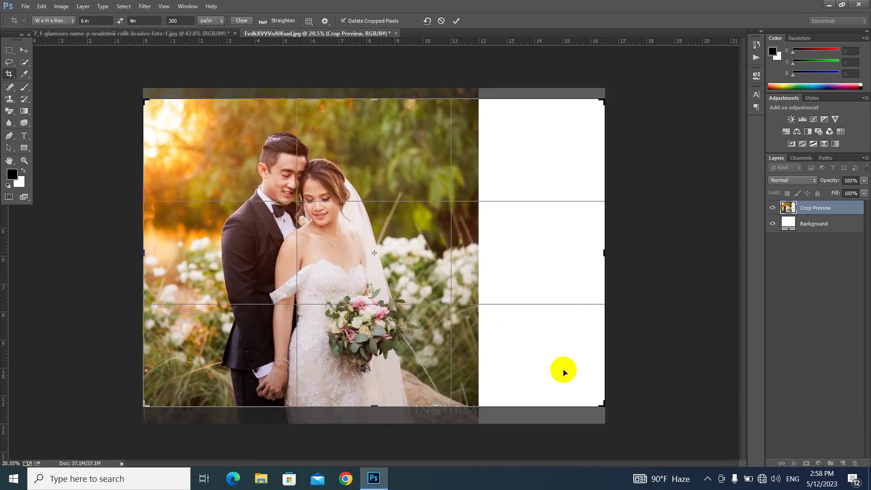
left_click_drag(604, 404, 615, 415)
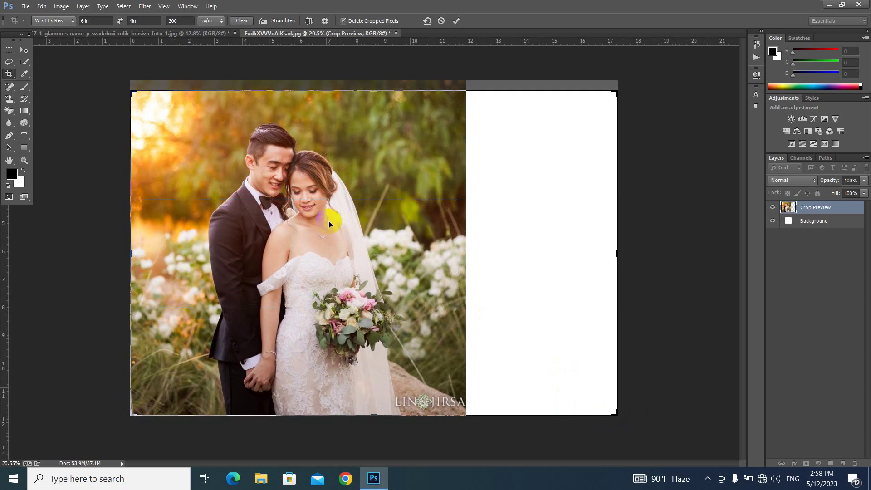
left_click(404, 258)
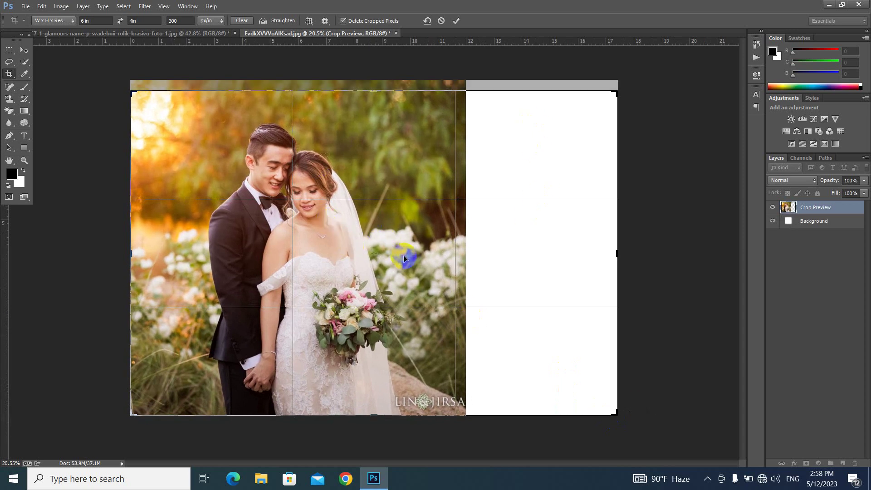
double_click(404, 259)
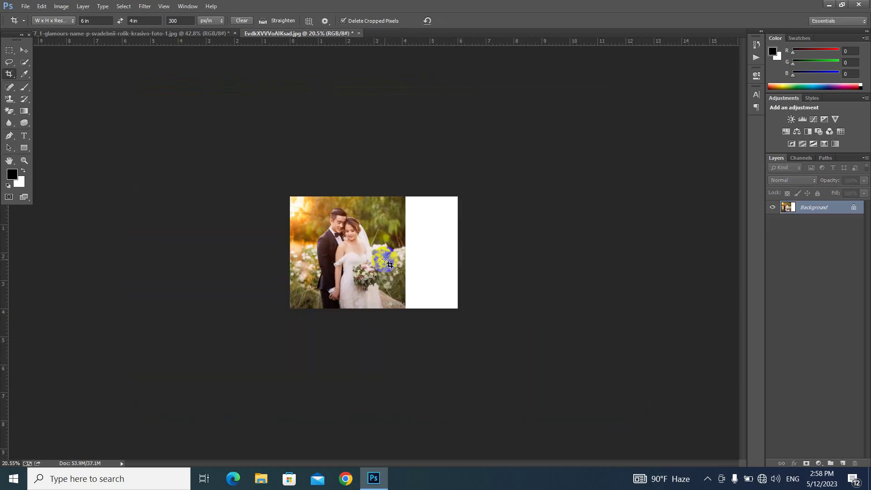
- Fit the image to the window and marquee-select the photo left of the white strip
key("ctrl+0")
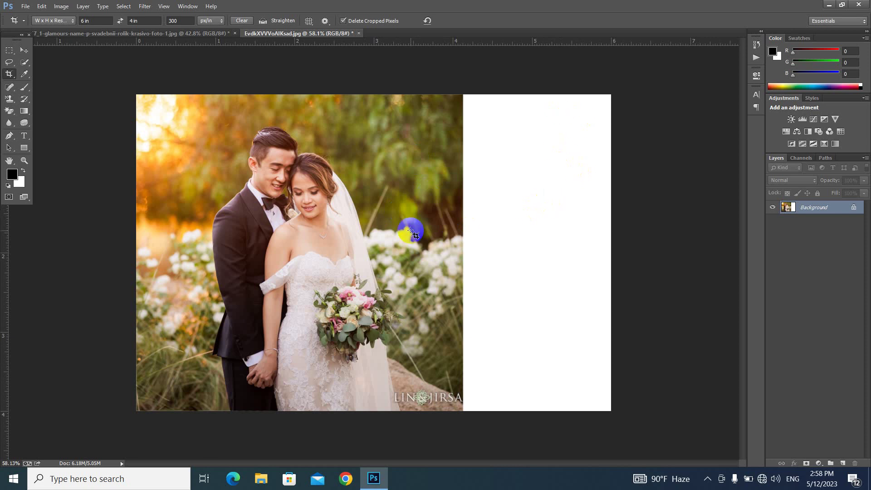
left_click(10, 50)
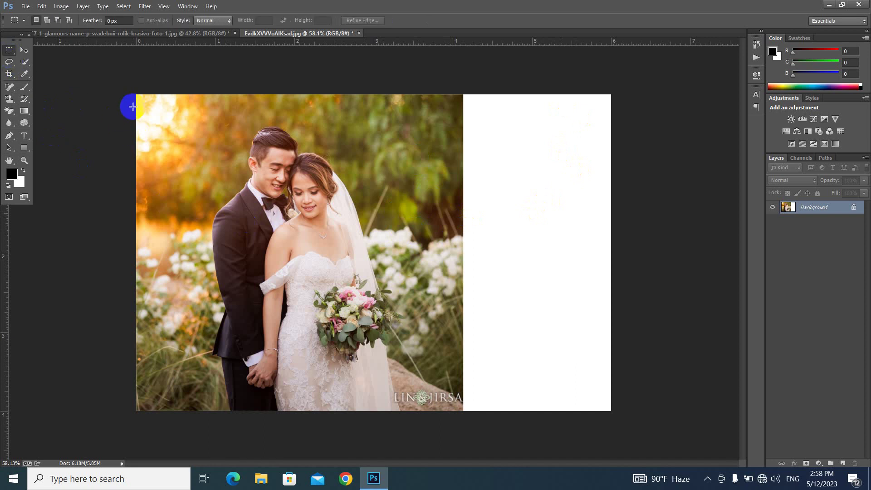
left_click_drag(136, 94, 460, 414)
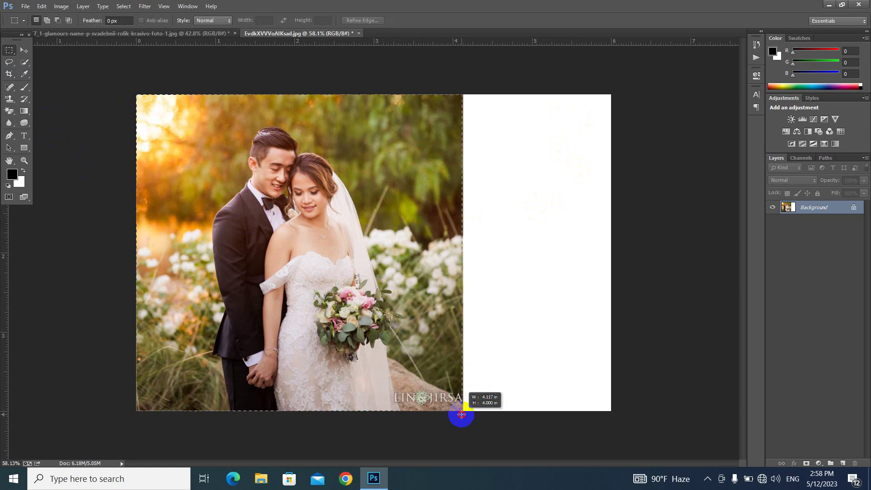
left_click_drag(459, 414, 460, 414)
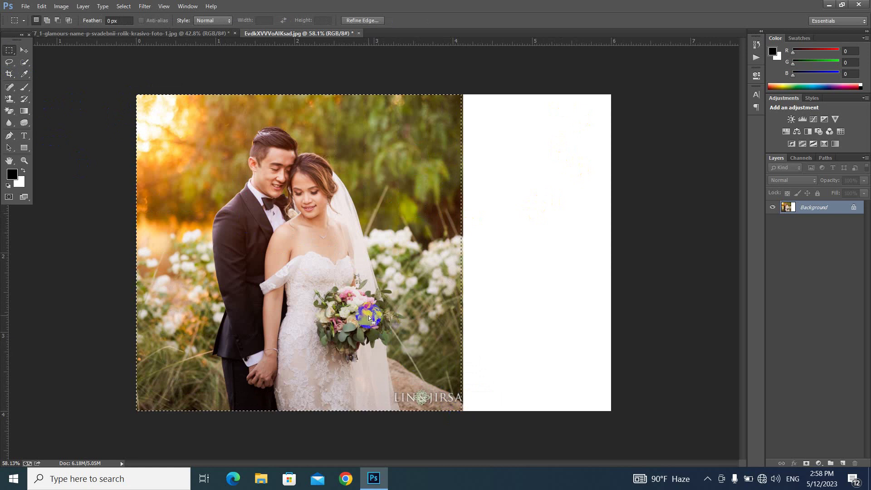
left_click(41, 6)
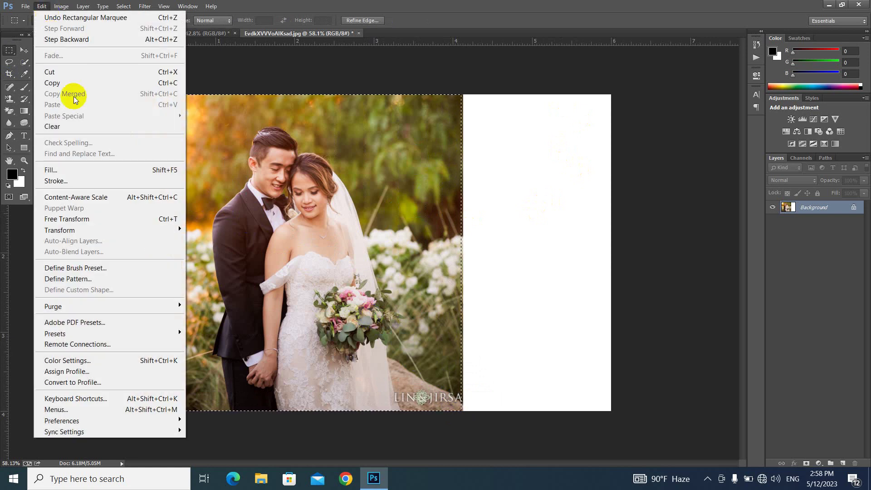
left_click(104, 198)
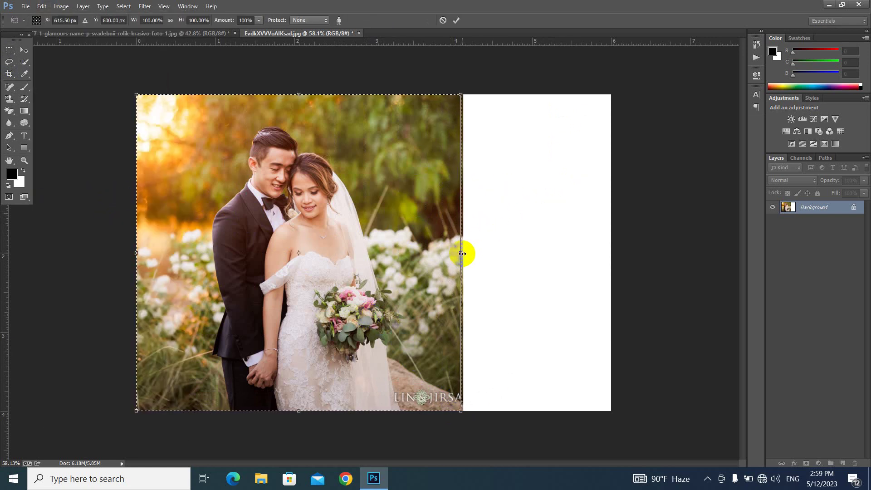
left_click_drag(463, 253, 614, 302)
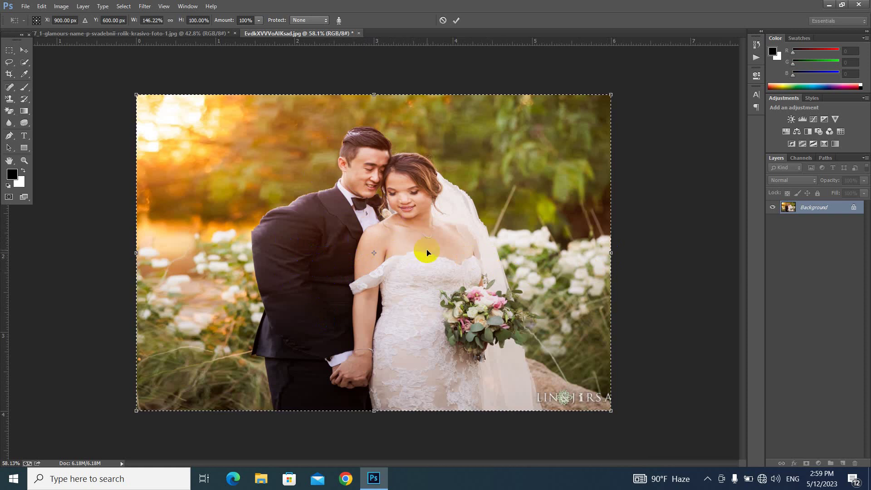
key("ctrl+z")
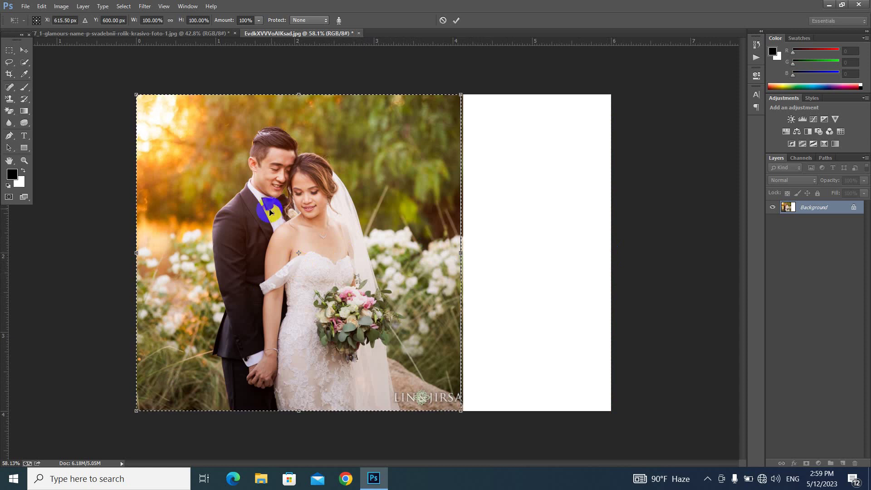
key("ctrl+z")
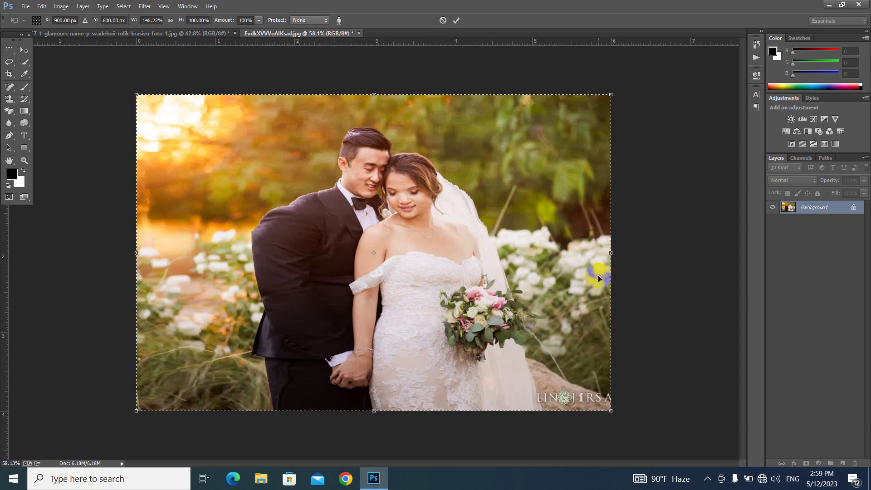
key("ctrl+z")
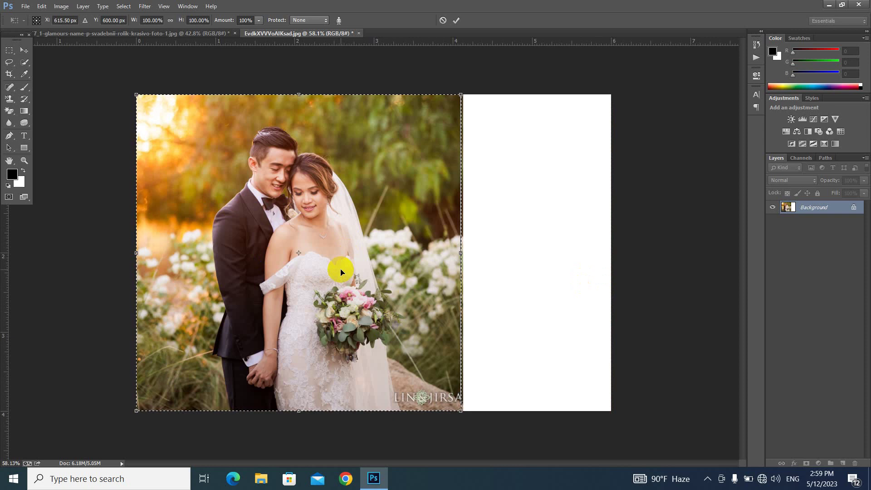
key("Return")
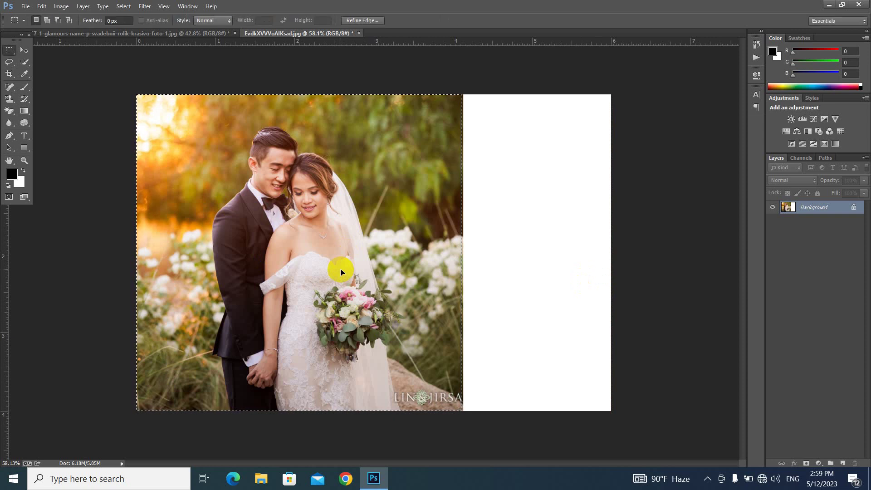
- Clear the selection on the 6 × 4 in couple photo
left_click(375, 209)
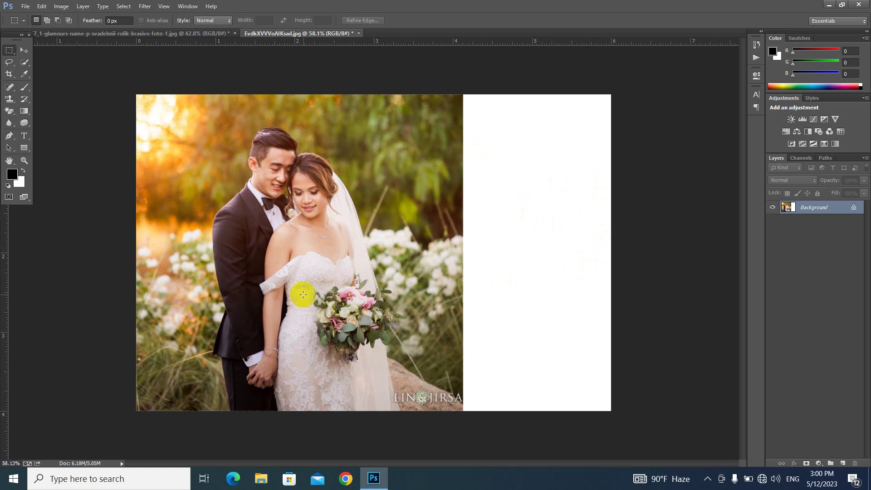
left_click(274, 213)
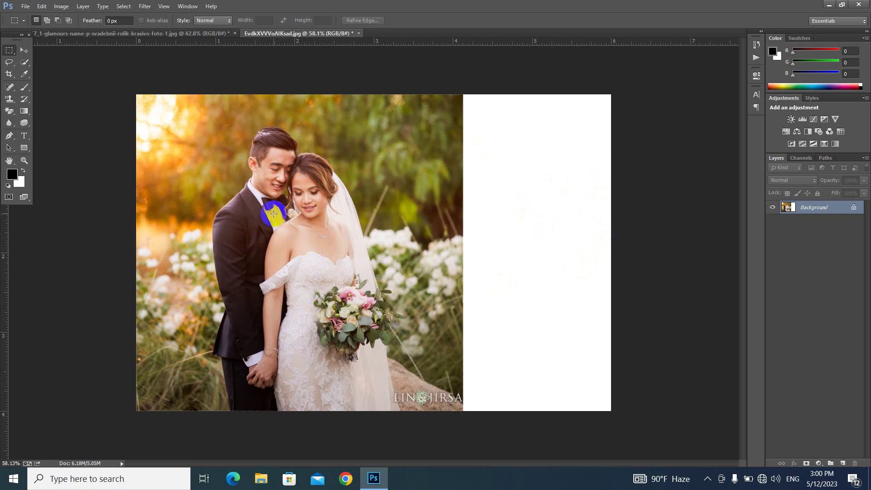
- Brush a Quick Selection over the groom's hair, veil, bride's face, dress and neck to select just the couple
key("w")
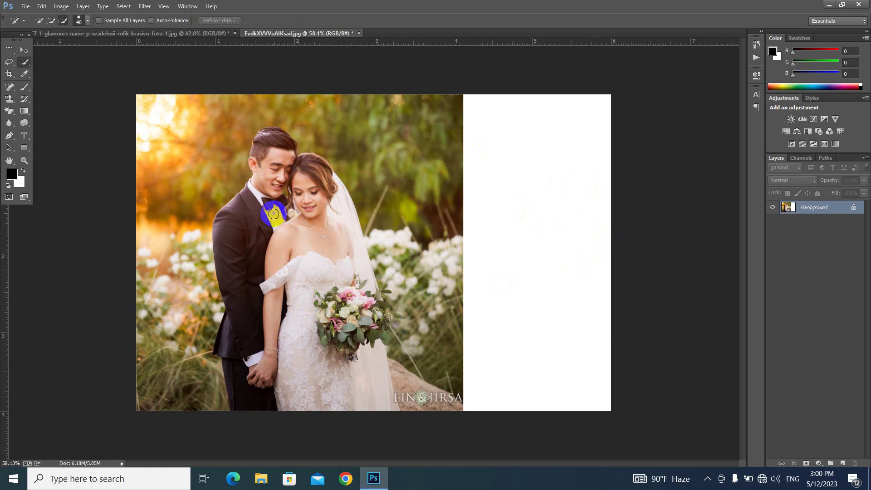
mouse_move(272, 152)
left_mouse_down()
mouse_move(262, 374)
mouse_move(303, 203)
mouse_move(309, 327)
mouse_move(368, 321)
mouse_move(374, 363)
mouse_move(368, 287)
mouse_move(346, 249)
left_mouse_up()
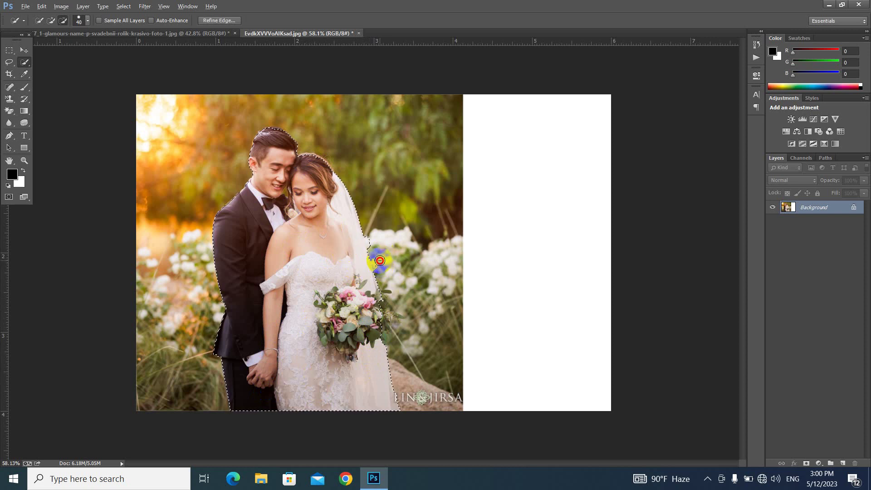
left_click_drag(377, 255, 372, 236)
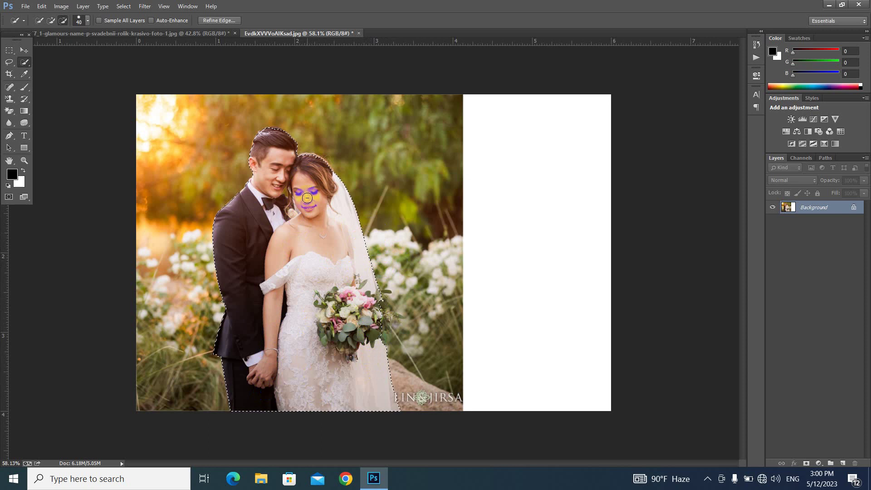
left_click_drag(307, 198, 308, 199)
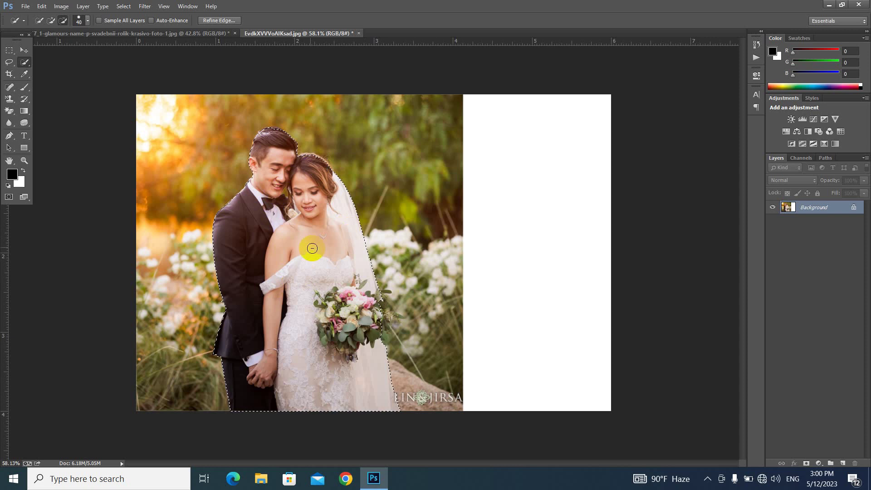
left_click(318, 271)
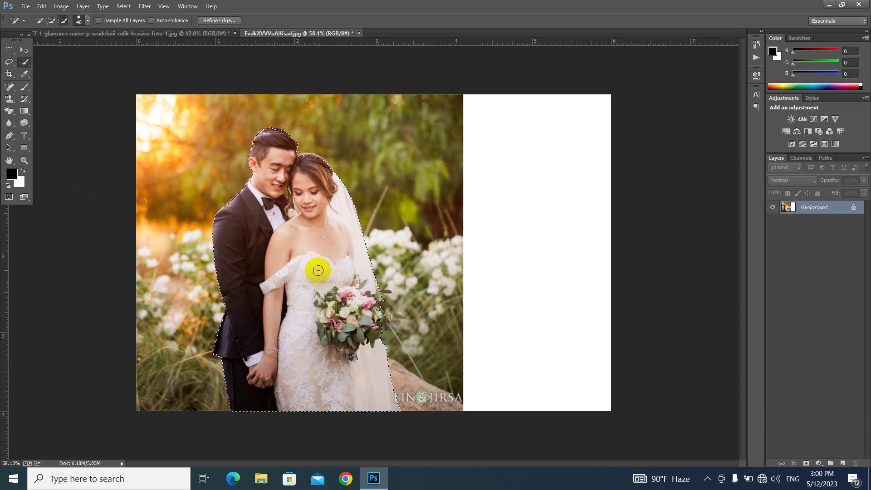
left_click_drag(317, 271, 331, 265)
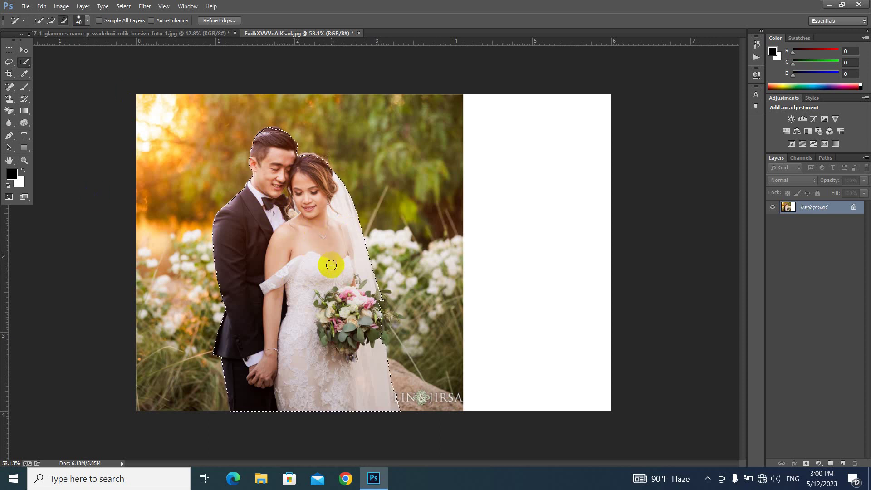
left_click_drag(331, 265, 290, 201)
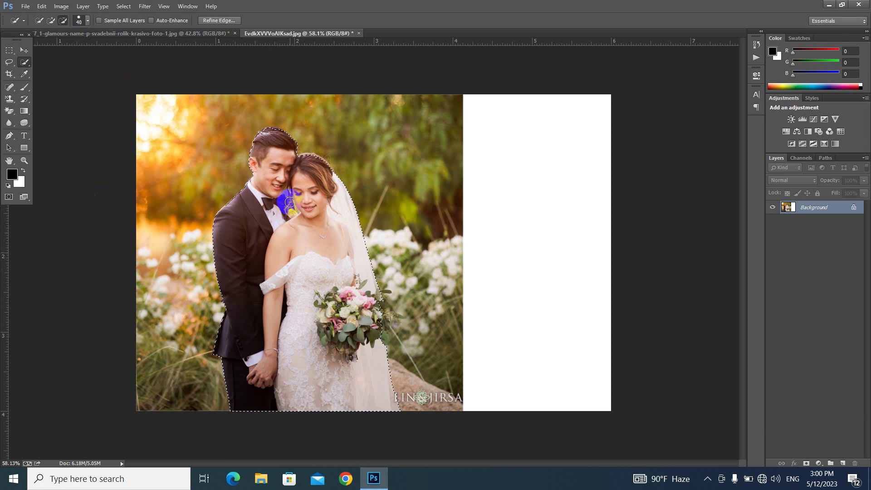
- Save the couple selection as a new channel named 'photo', then deselect
left_click(124, 6)
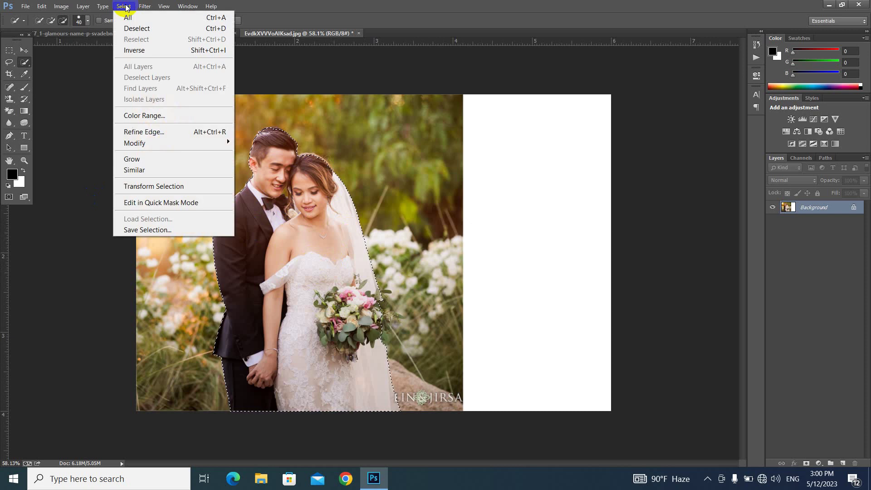
left_click(177, 230)
left_click_drag(437, 117, 560, 135)
type("p")
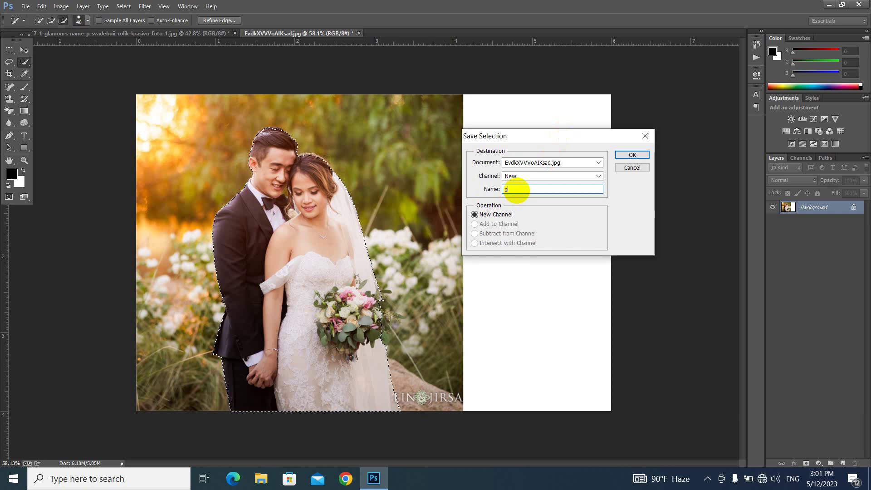
type("hoto")
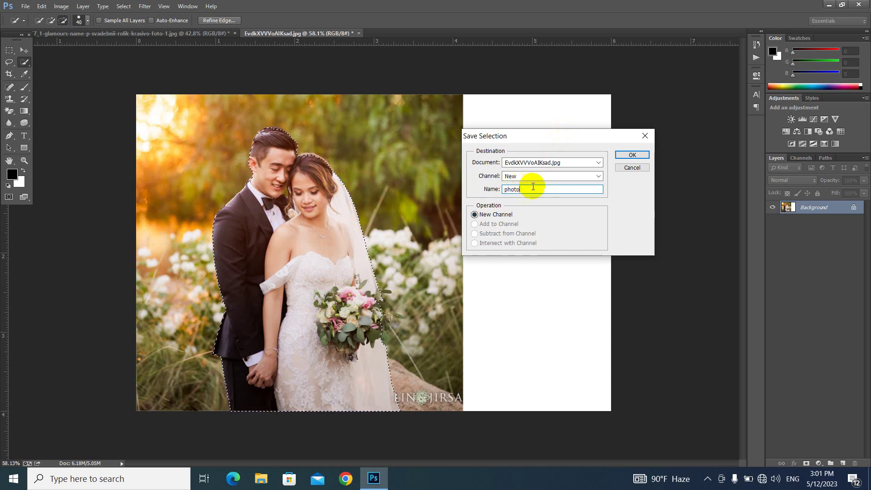
left_click(630, 155)
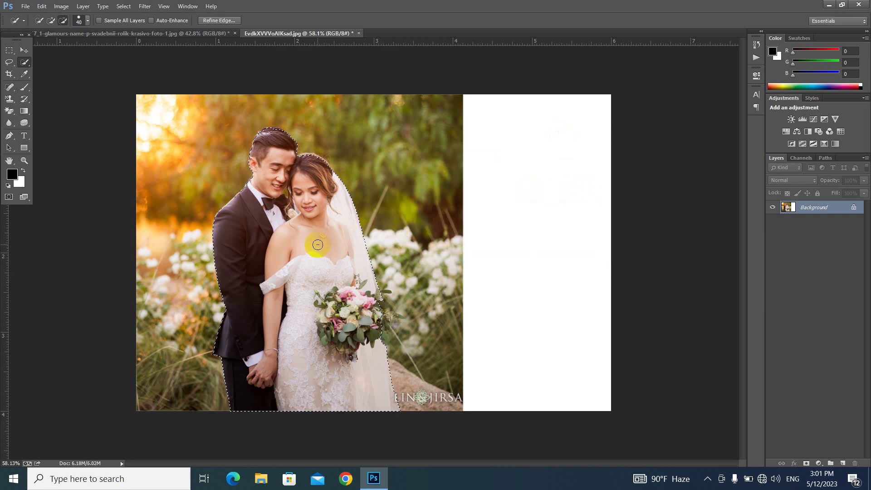
key("ctrl+d")
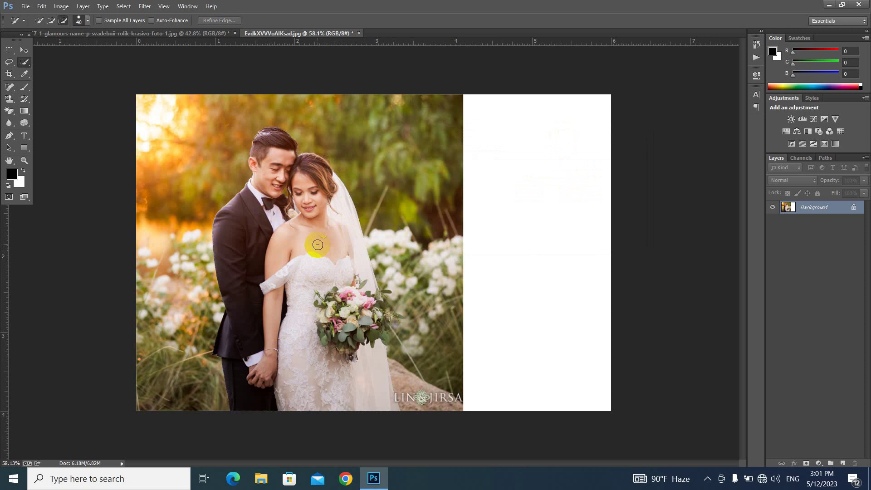
- Drag with the Move tool over the photo and check the Select menu without choosing anything
key("v")
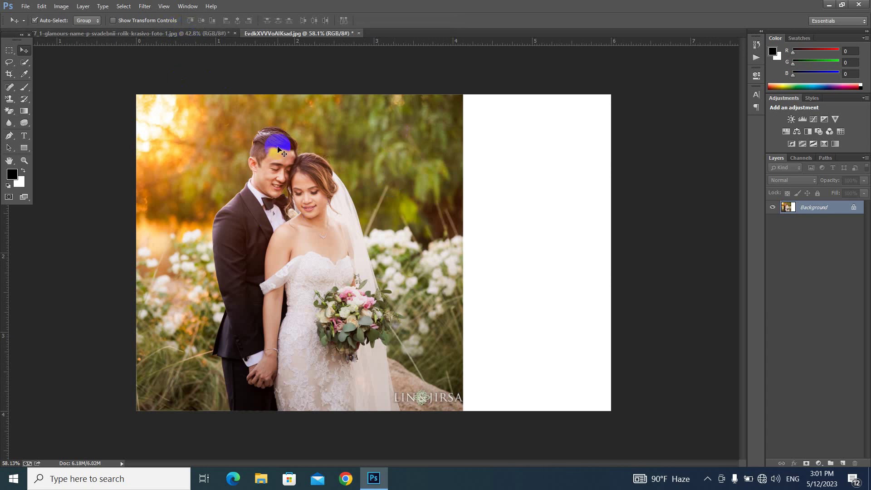
left_click_drag(190, 36, 284, 154)
mouse_move(325, 252)
left_mouse_down()
mouse_move(262, 260)
mouse_move(305, 204)
left_mouse_up()
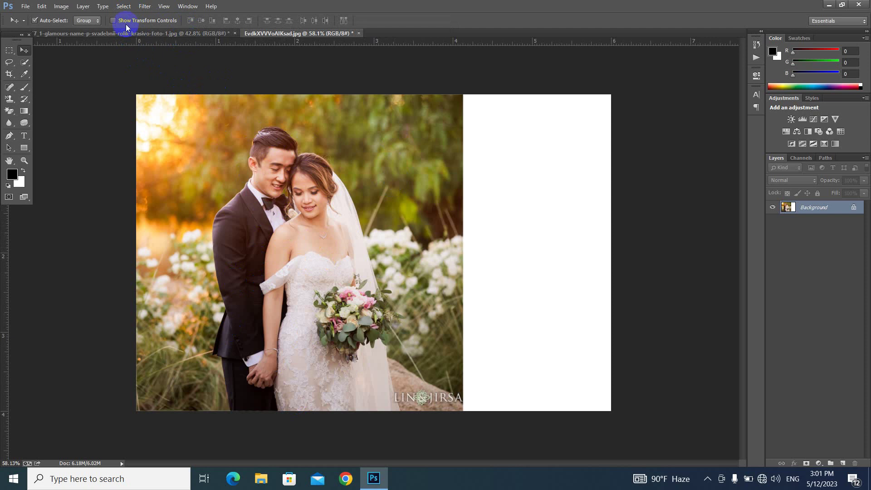
left_click(124, 6)
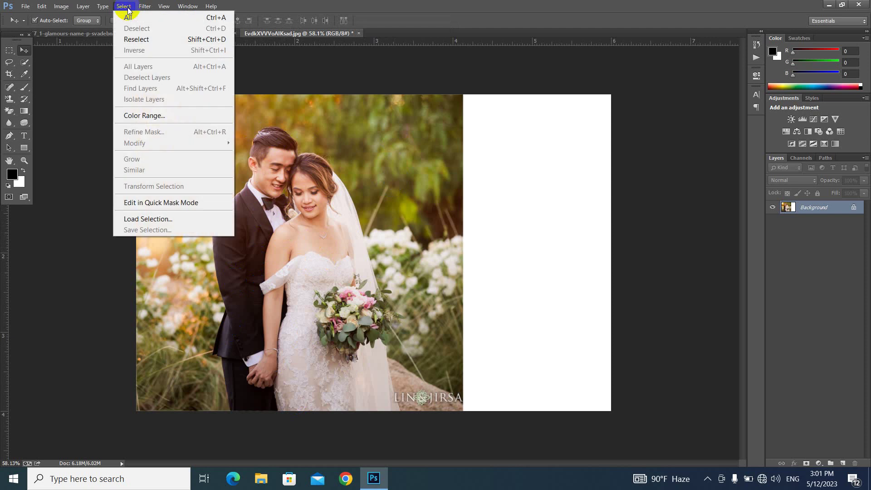
left_click(321, 269)
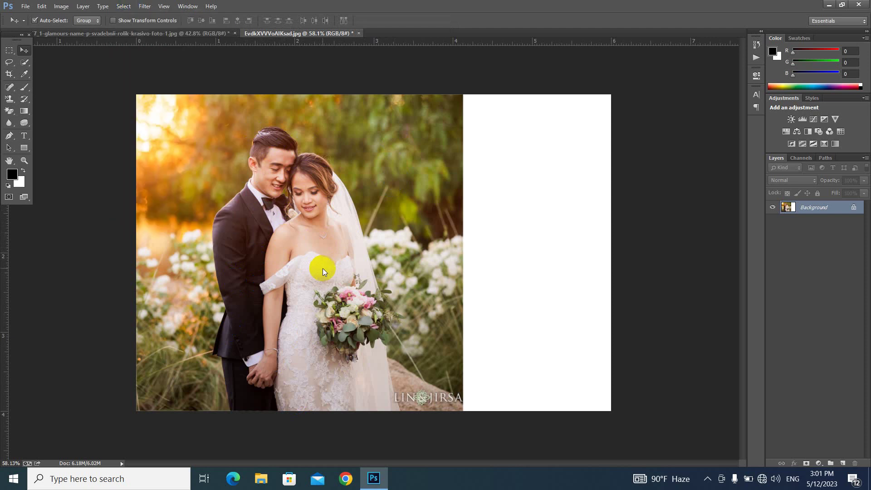
- Marquee-select the photo from its top-left corner to its right edge, stopping at the white band
left_click(9, 51)
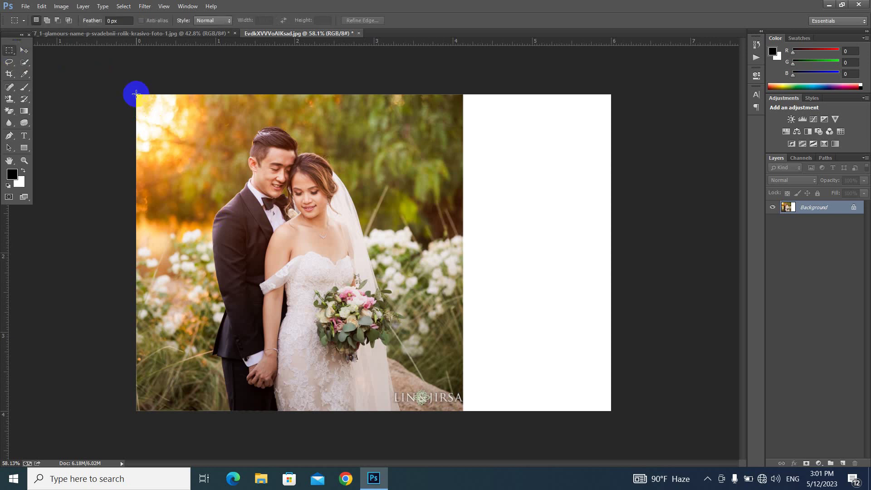
left_click_drag(136, 92, 445, 413)
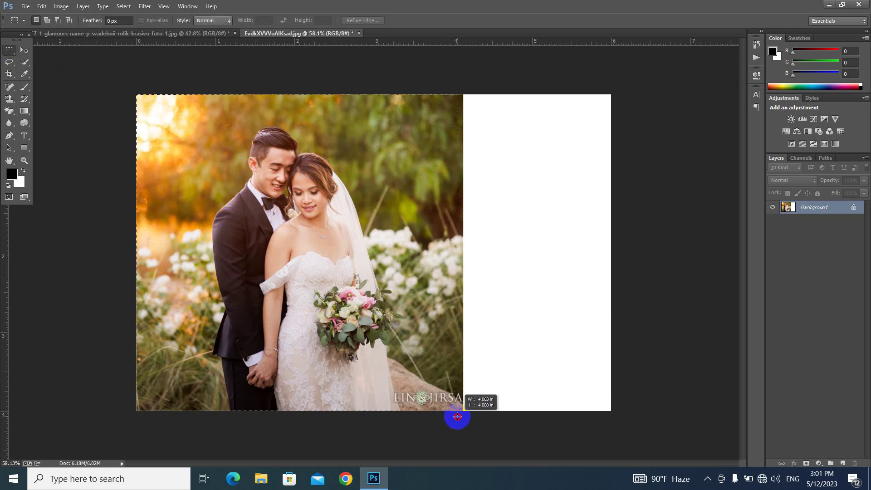
left_click_drag(444, 412, 461, 413)
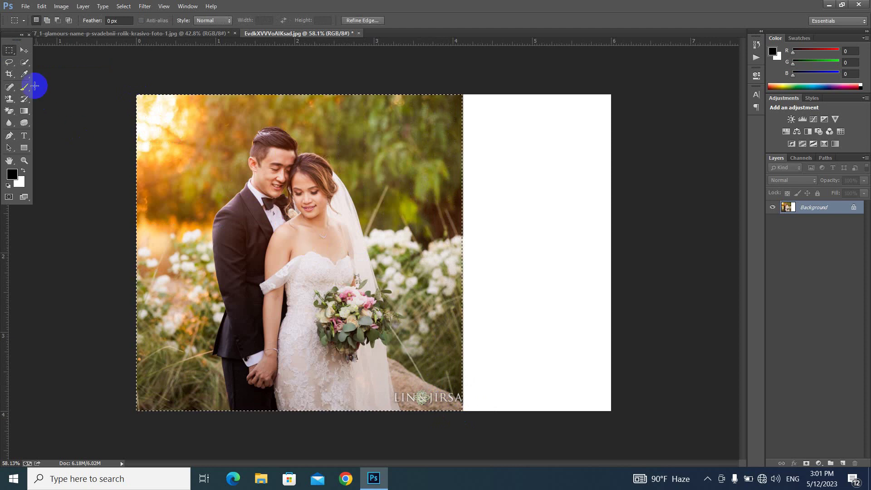
left_click(41, 7)
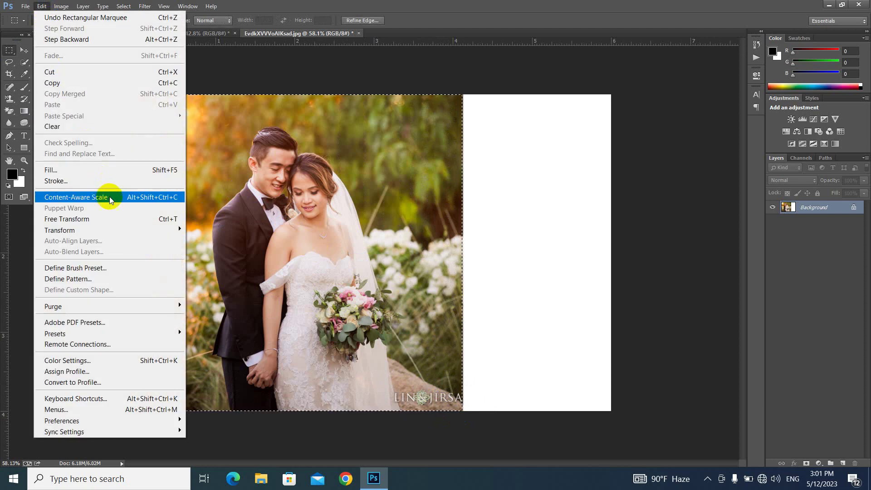
- Start Content-Aware Scale on the selected photo, test a rightward stretch, and undo it back to 100%
left_click(111, 197)
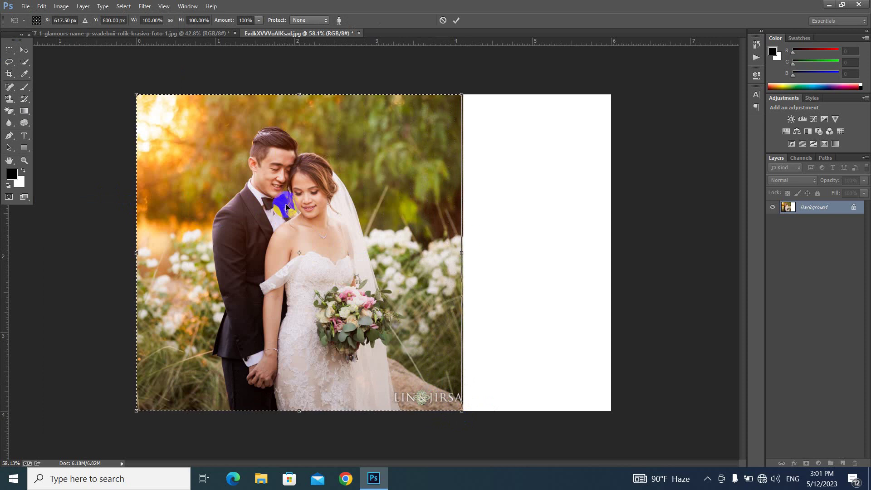
left_click_drag(461, 252, 538, 263)
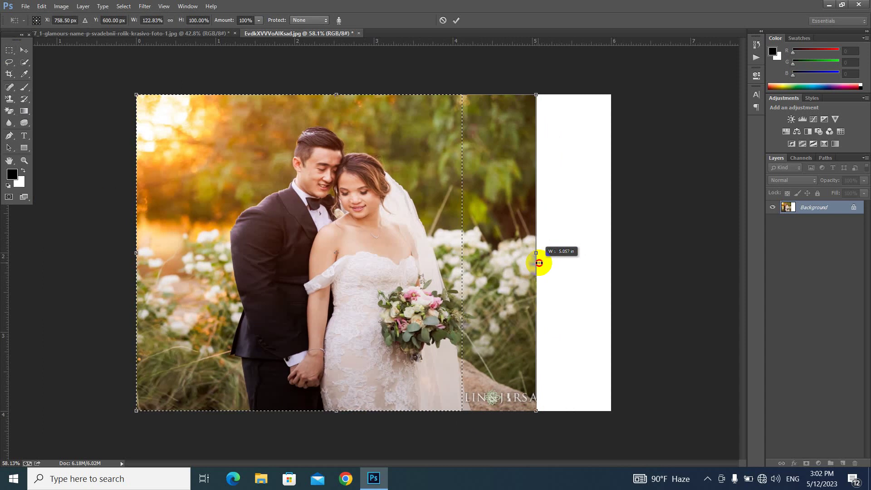
key("ctrl+z")
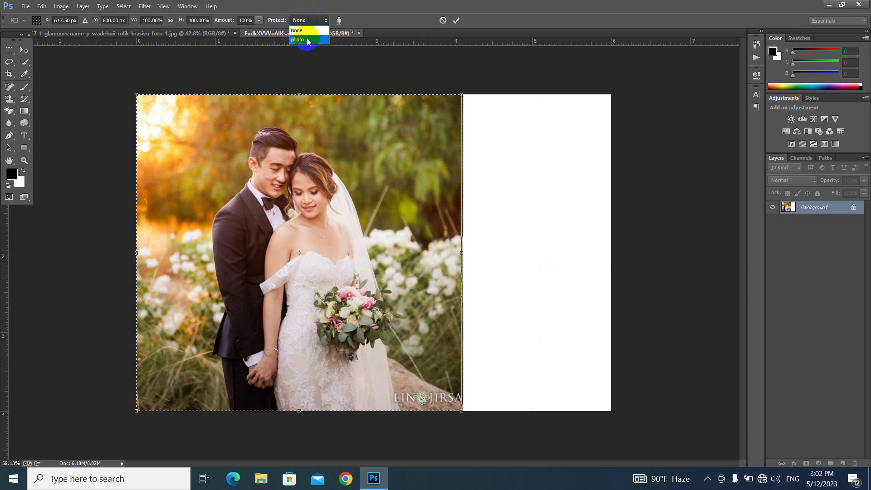
- Protect the couple with the 'photo' channel, stretch the background to 145.75% width, apply, and deselect
left_click(308, 40)
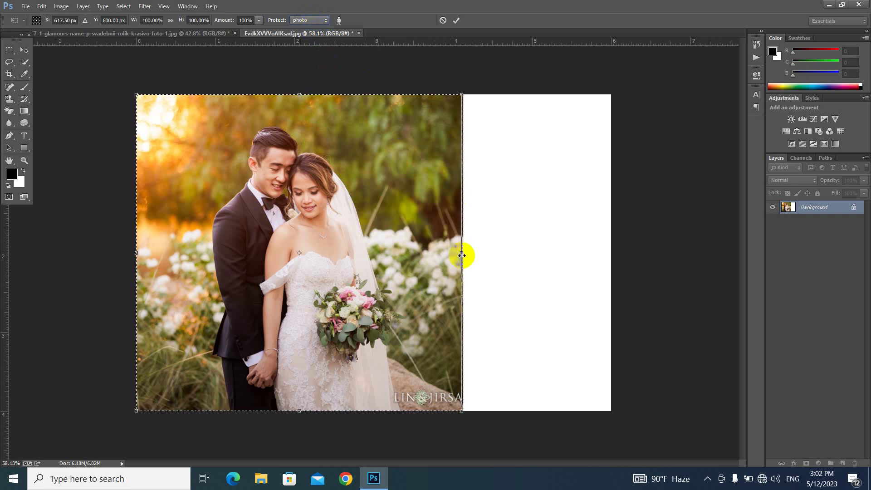
left_click_drag(461, 255, 610, 285)
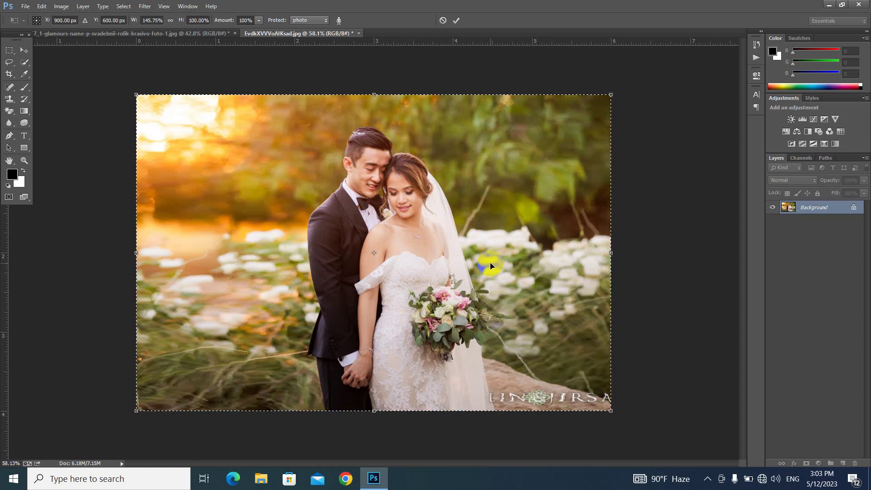
key("Return")
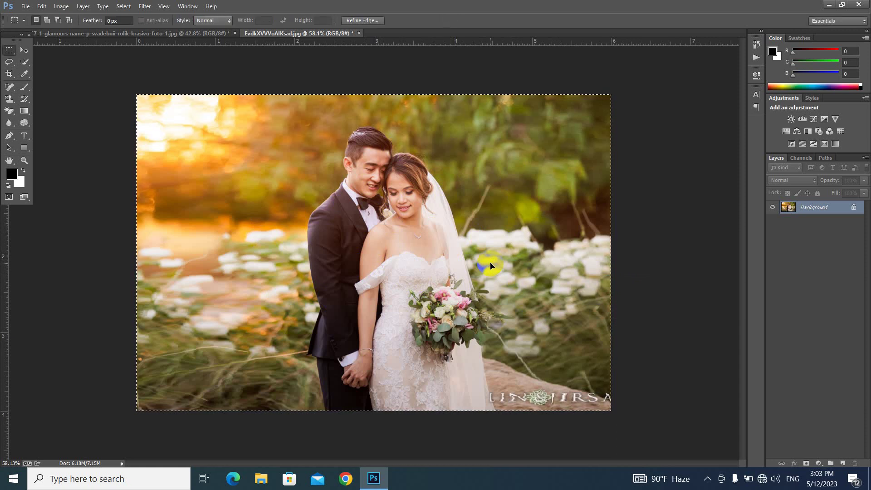
key("ctrl+d")
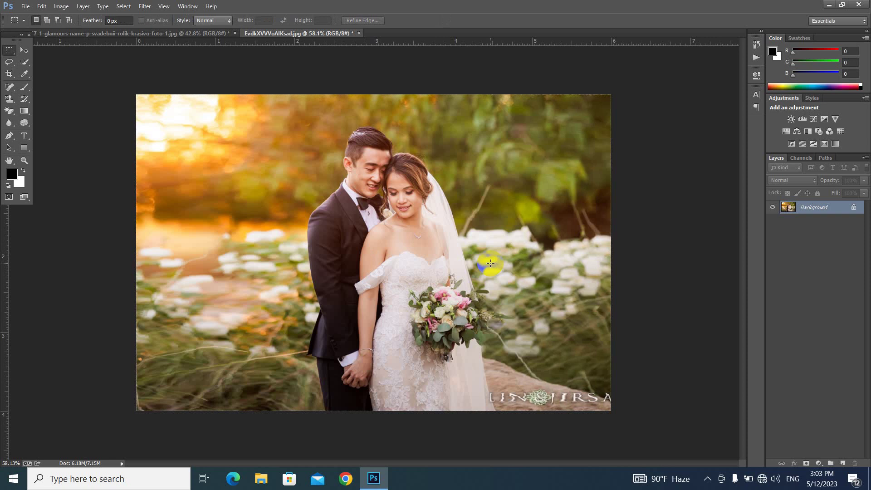
key("v")
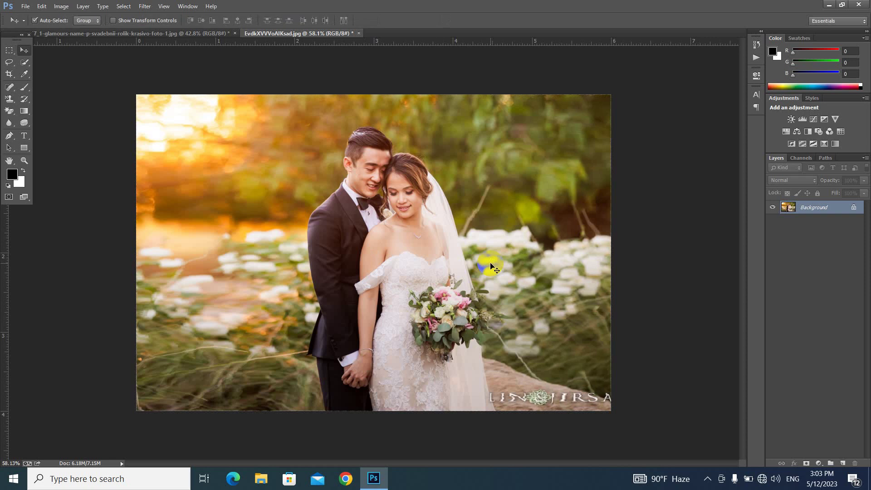
left_click(195, 33)
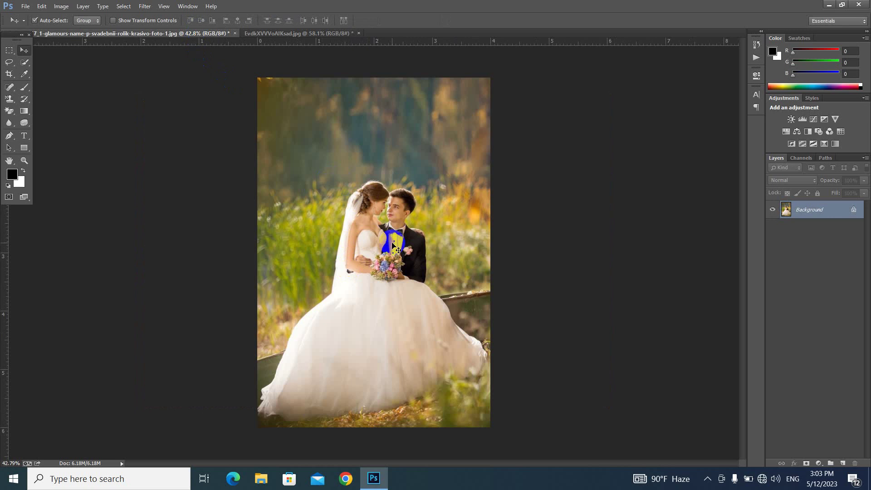
left_click(293, 33)
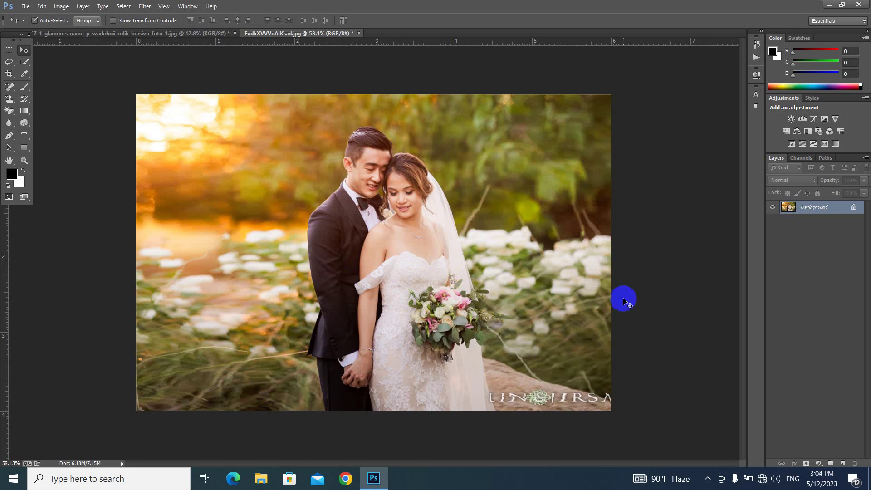
left_click(707, 483)
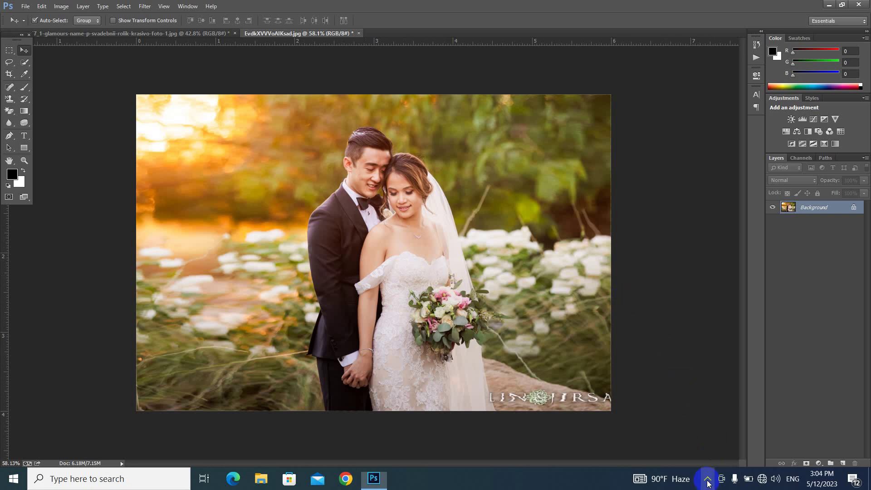